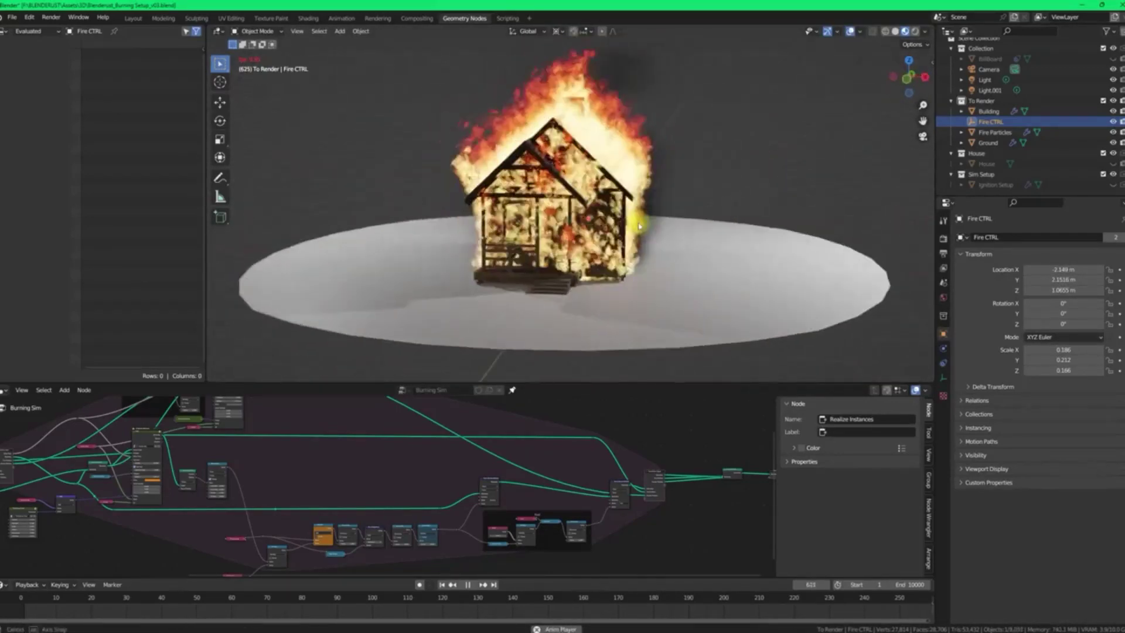
# Orbit around the burning-house fire simulation to view it from both sides.
pyautogui.moveTo(586, 257); pyautogui.dragTo(540, 254, button='middle')
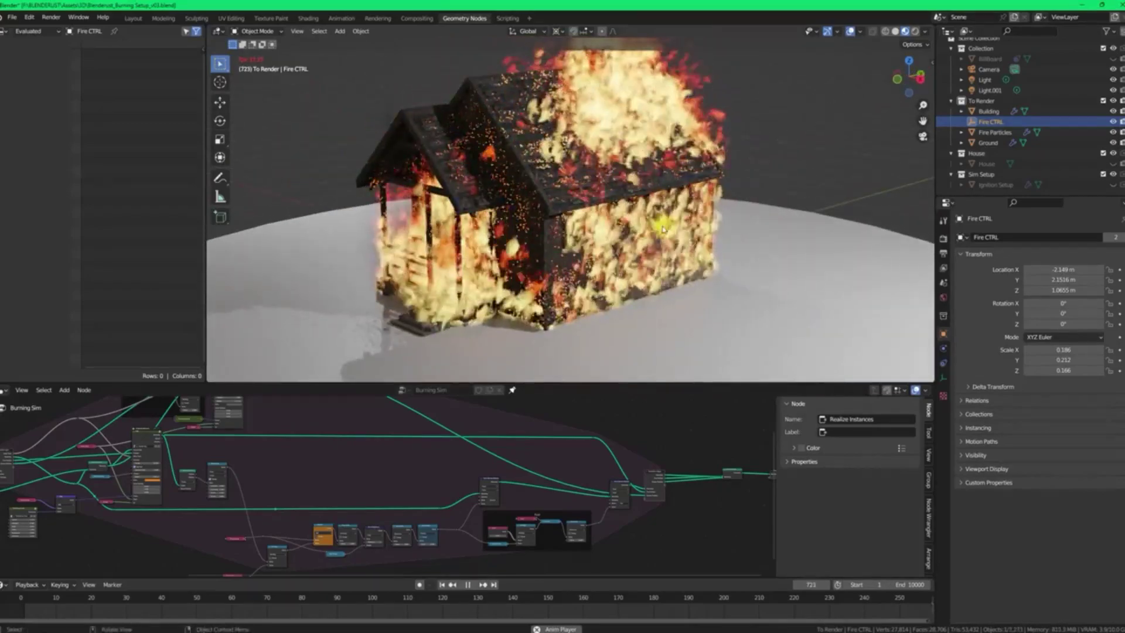
pyautogui.moveTo(663, 228)
pyautogui.mouseDown(button='middle')
pyautogui.moveTo(452, 238)
pyautogui.moveTo(454, 227)
pyautogui.moveTo(648, 271)
pyautogui.moveTo(539, 246)
pyautogui.moveTo(635, 312)
pyautogui.mouseUp(button='middle')
# Restart the fire from frame 1, move Fire CTRL to the front door, and orbit as it burns.
pyautogui.click(442, 584)
pyautogui.moveTo(645, 251)
pyautogui.mouseDown()
pyautogui.moveTo(623, 278)
pyautogui.moveTo(716, 236)
pyautogui.moveTo(728, 263)
pyautogui.moveTo(650, 283)
pyautogui.mouseUp()
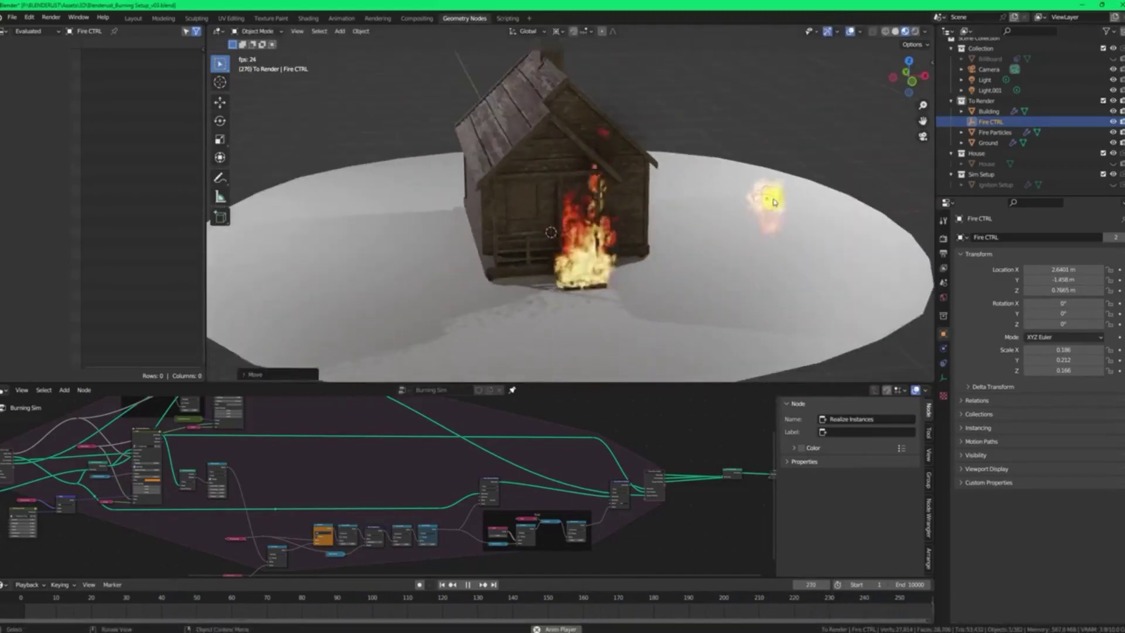
pyautogui.moveTo(773, 202)
pyautogui.mouseDown()
pyautogui.moveTo(735, 243)
pyautogui.moveTo(657, 168)
pyautogui.moveTo(562, 158)
pyautogui.moveTo(482, 176)
pyautogui.moveTo(531, 177)
pyautogui.mouseUp()
pyautogui.moveTo(519, 202)
pyautogui.mouseDown(button='middle')
pyautogui.moveTo(510, 193)
pyautogui.moveTo(557, 176)
pyautogui.moveTo(542, 188)
pyautogui.moveTo(555, 262)
pyautogui.mouseUp(button='middle')
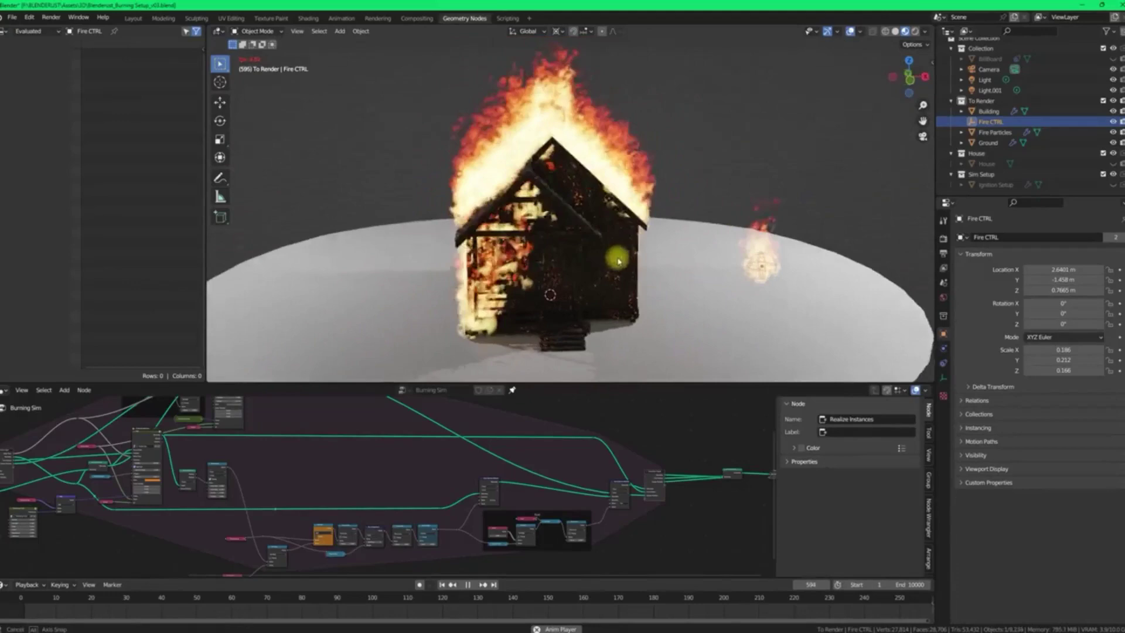
pyautogui.moveTo(588, 271); pyautogui.dragTo(548, 263, button='middle')
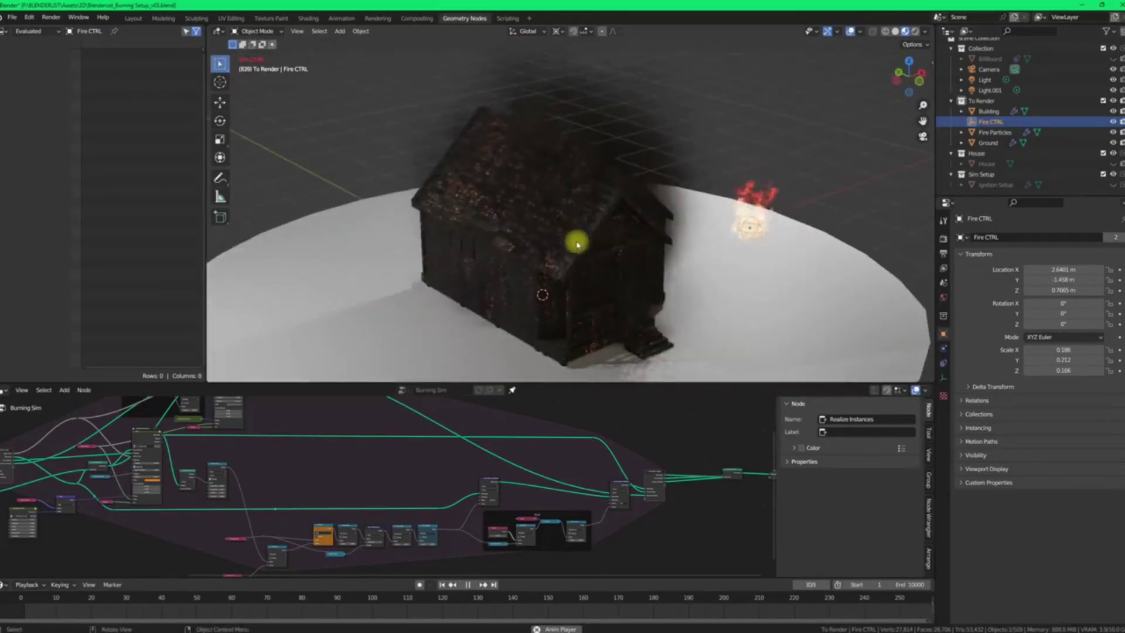
pyautogui.scroll(5, 502, 245)
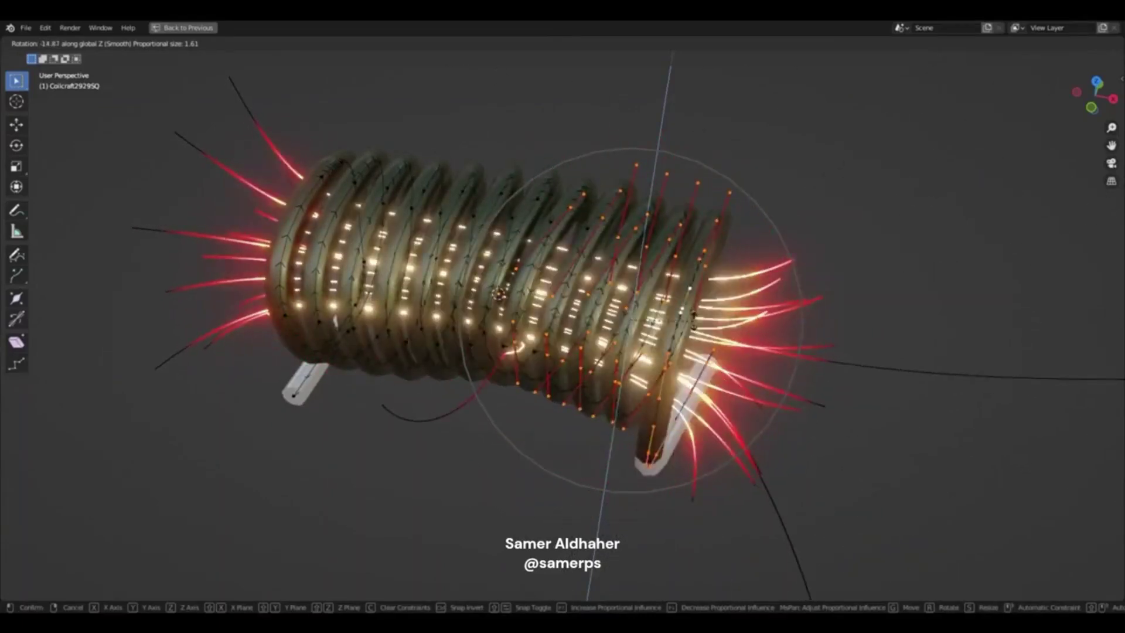
# Cancel the coil rotation, switch to front orthographic view, and move the field probe arrow across the coil.
pyautogui.press('Escape')
pyautogui.moveTo(586, 316); pyautogui.dragTo(726, 319, button='middle')
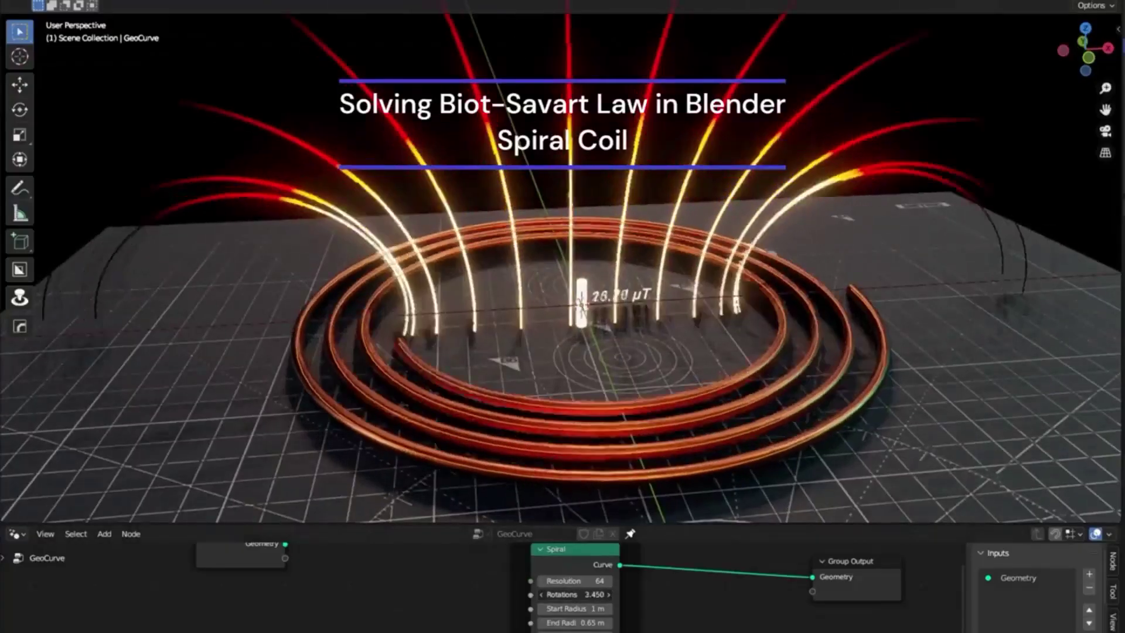
pyautogui.press('KP_1')
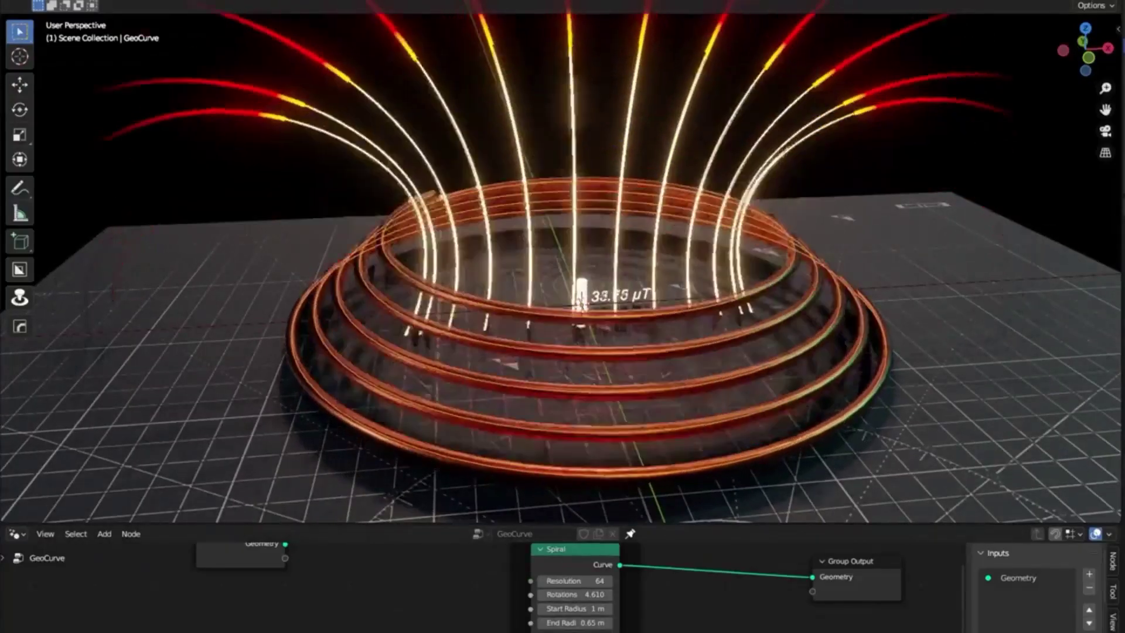
pyautogui.scroll(-2, 563, 264)
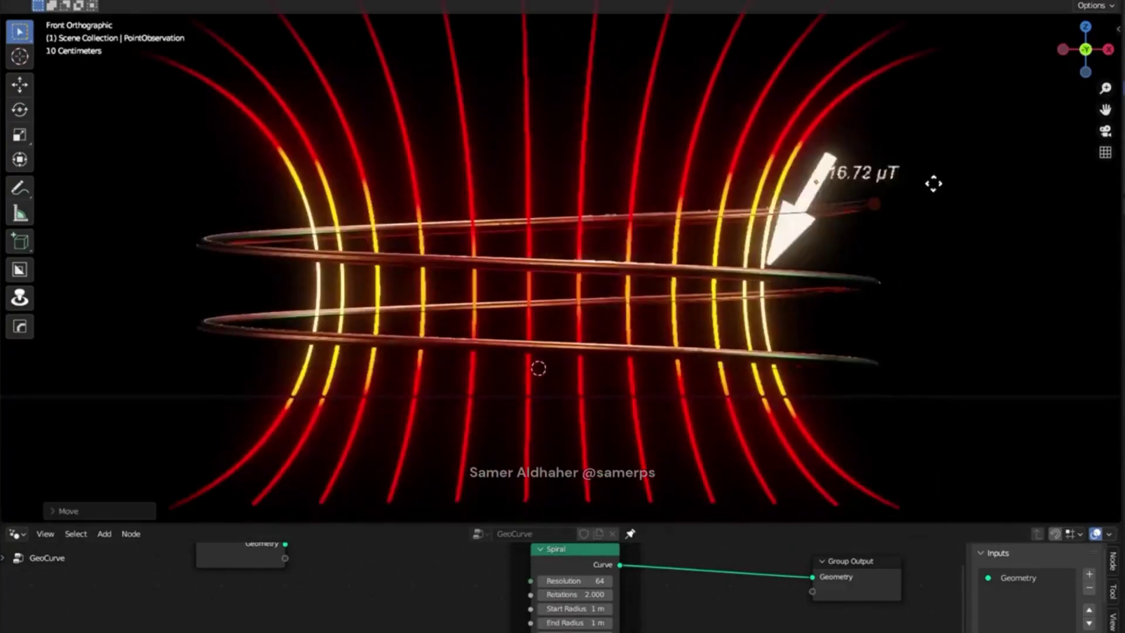
pyautogui.moveTo(935, 183); pyautogui.dragTo(707, 336)
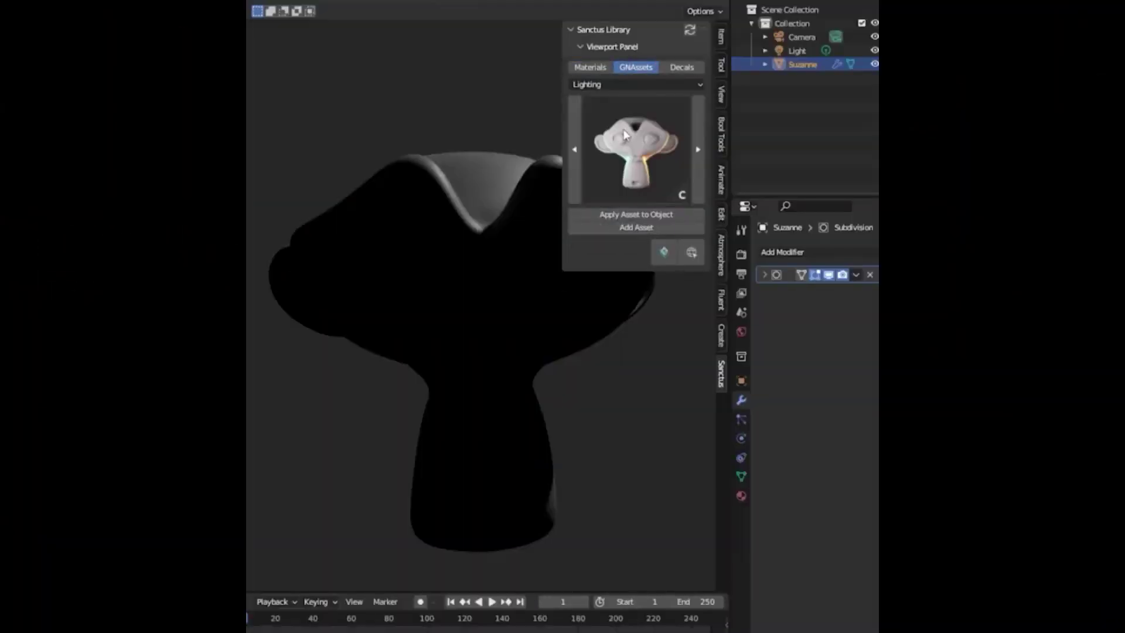
# Apply the Sanctus GNAssets lighting asset to Suzanne and close the sidebar.
pyautogui.click(638, 214)
pyautogui.scroll(-5, 647, 407)
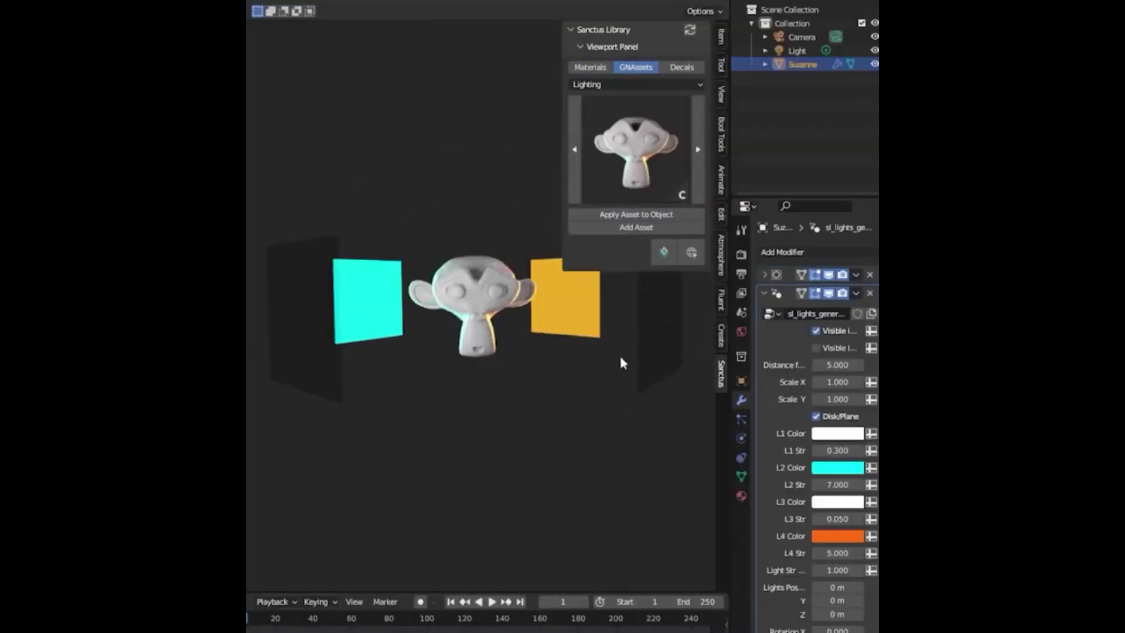
pyautogui.press('n')
# Tune the light rig: closer distance, square planes, second light colour, position and rotation.
pyautogui.moveTo(837, 365); pyautogui.dragTo(861, 382)
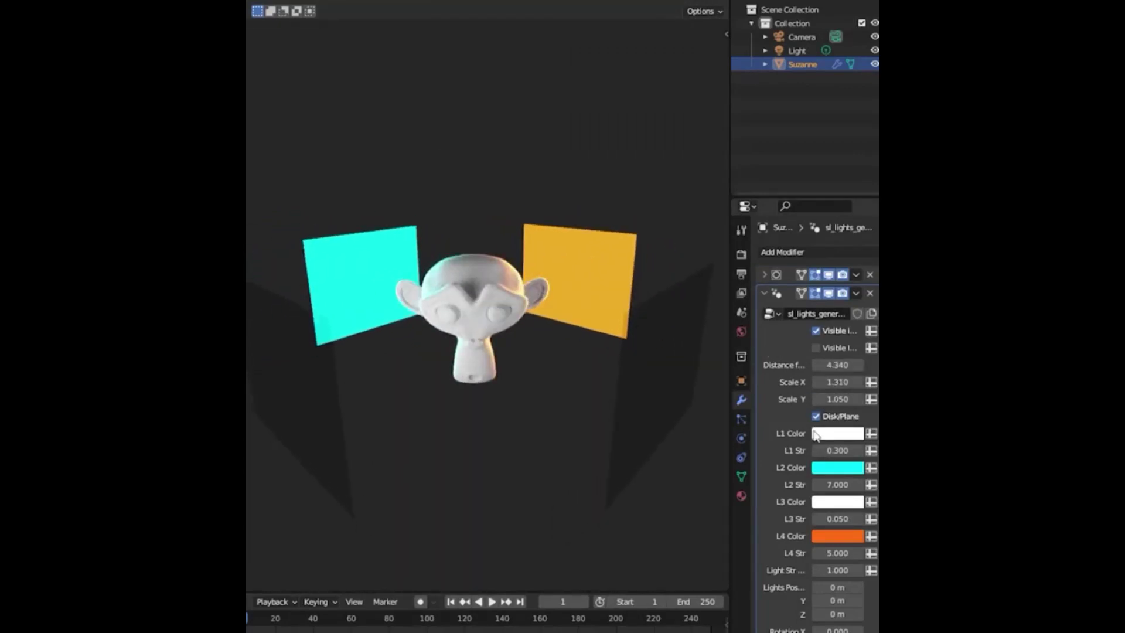
pyautogui.click(816, 416)
pyautogui.scroll(-3, 819, 418)
pyautogui.click(837, 386)
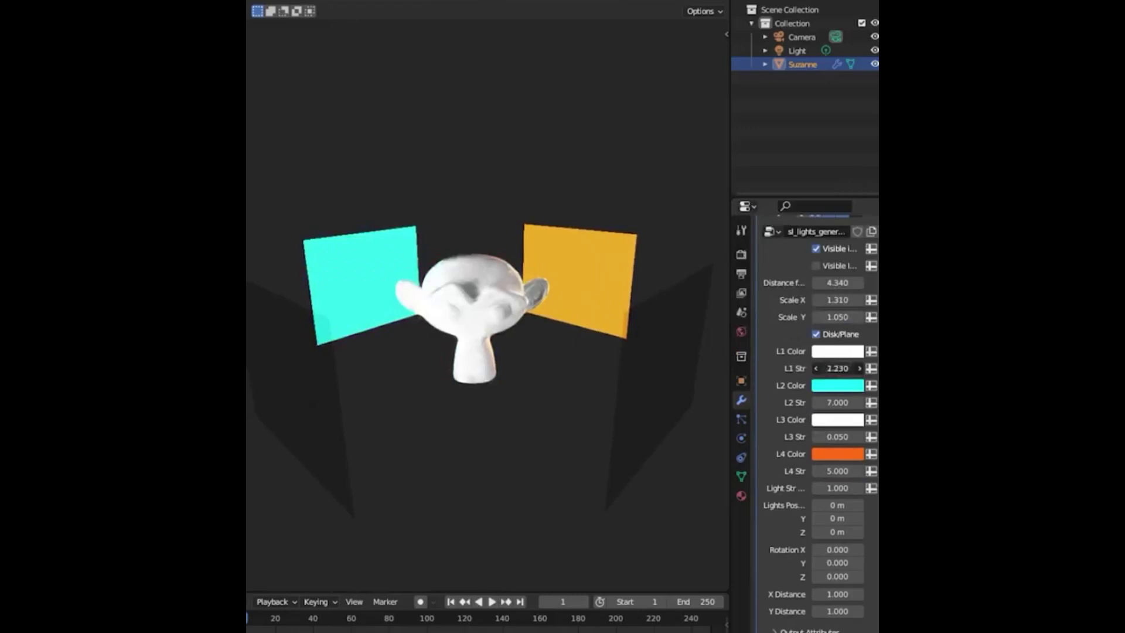
pyautogui.moveTo(837, 515)
pyautogui.mouseDown()
pyautogui.moveTo(860, 501)
pyautogui.moveTo(829, 501)
pyautogui.mouseUp()
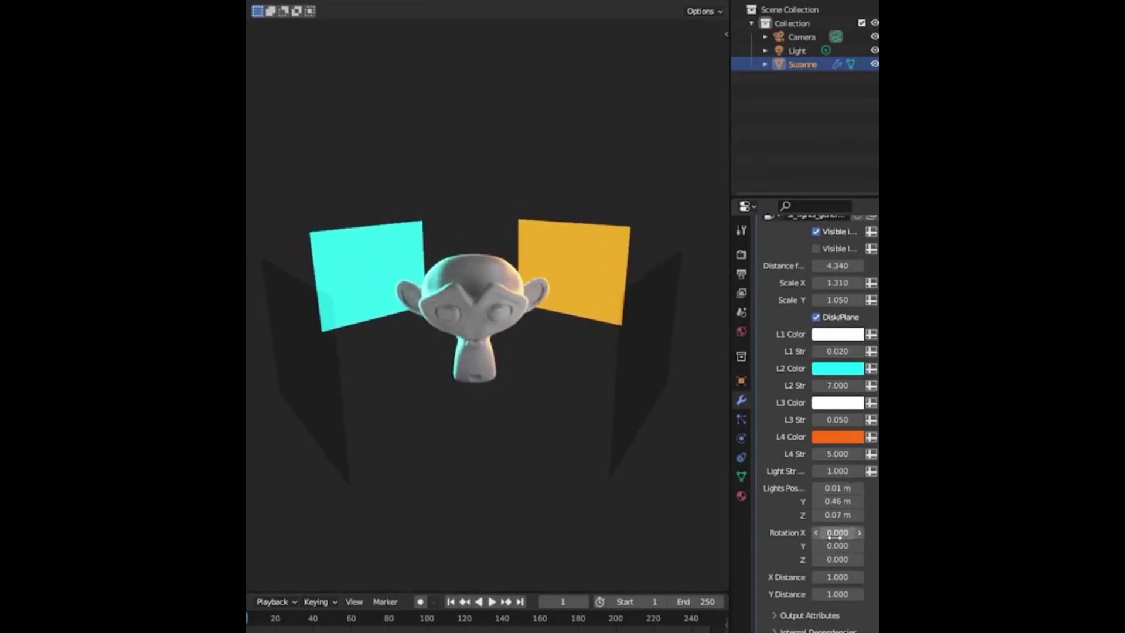
pyautogui.moveTo(826, 560); pyautogui.dragTo(856, 577)
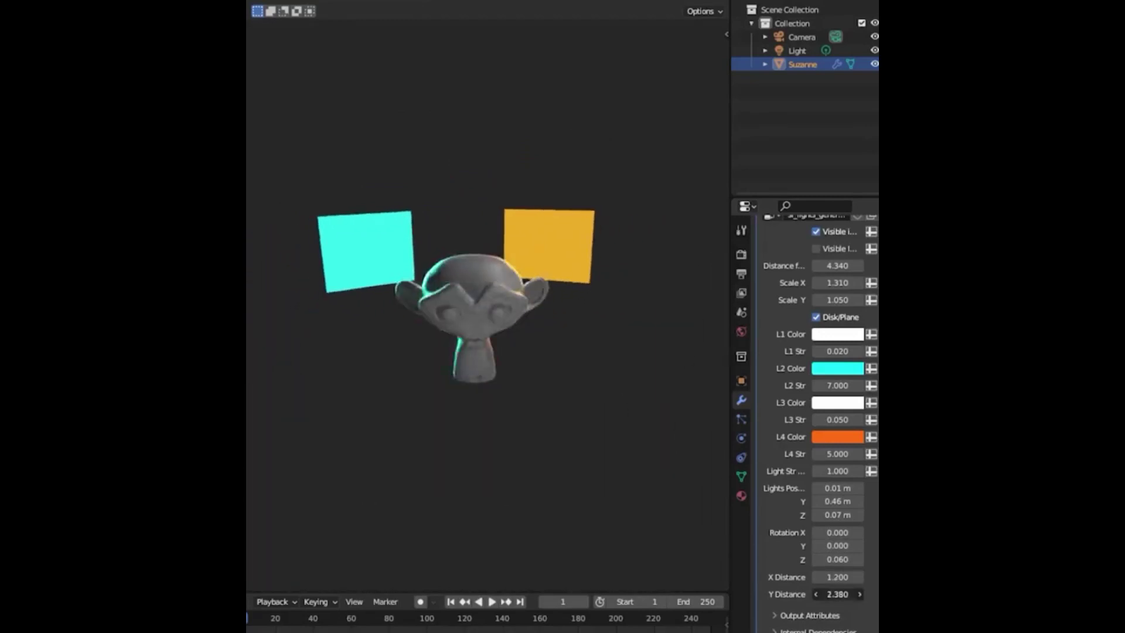
# Hide the light planes from the viewport and zoom in on Suzanne's face.
pyautogui.scroll(5, 820, 410)
pyautogui.click(815, 330)
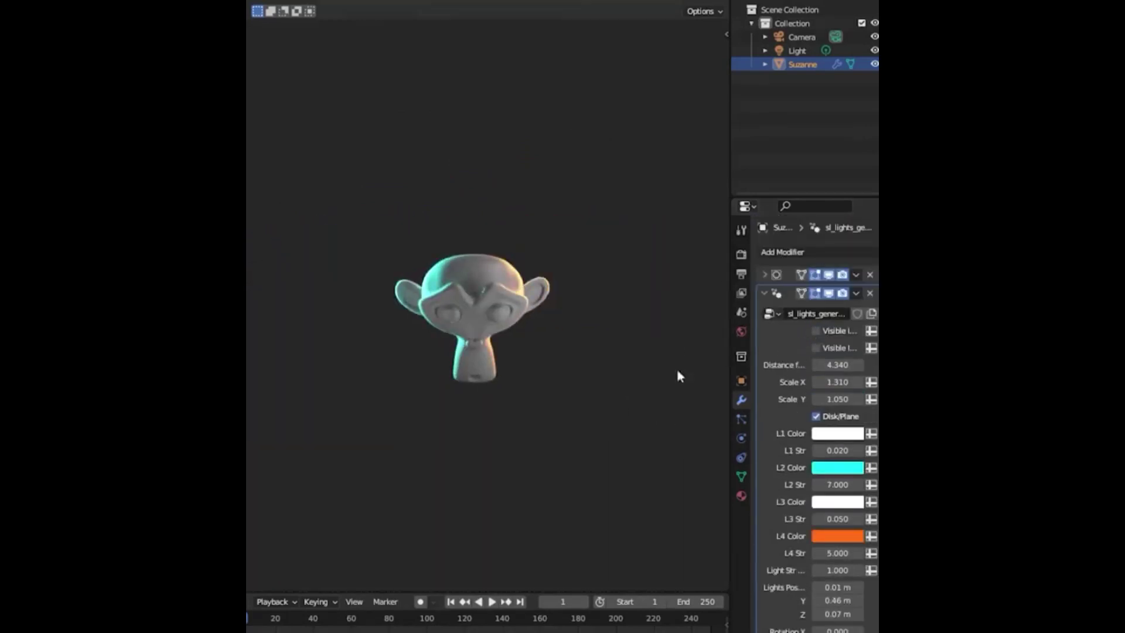
pyautogui.moveTo(679, 375); pyautogui.dragTo(564, 389, button='middle')
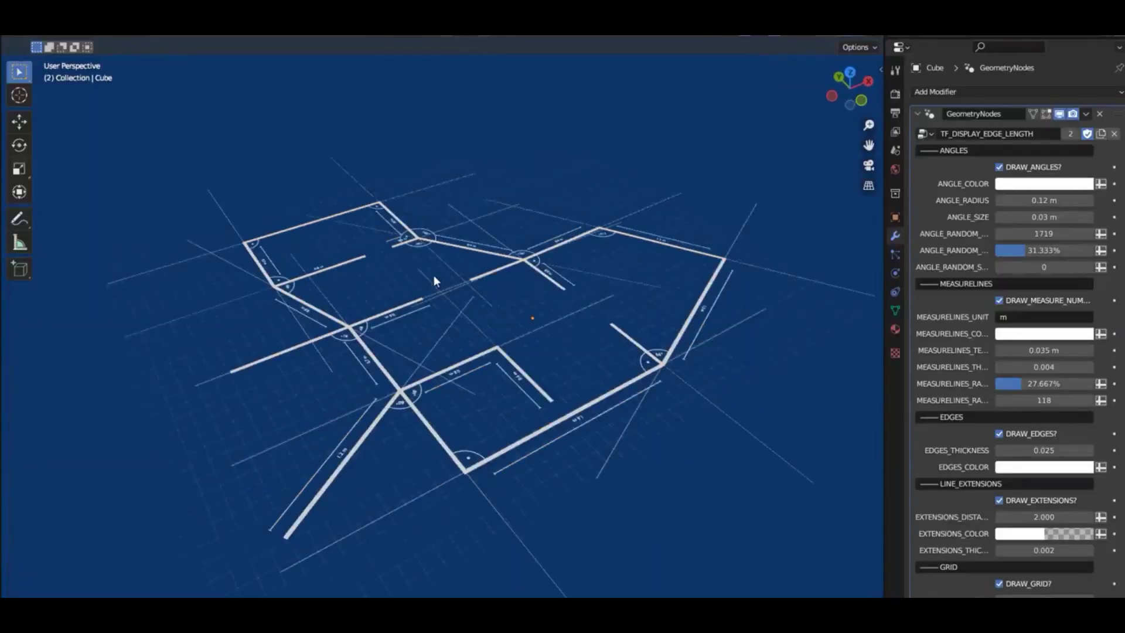
# Inspect the 69° corner, enter Edit Mode with measurements shown, and move the right-hand vertices up-right.
pyautogui.moveTo(434, 281); pyautogui.dragTo(360, 313, button='middle')
pyautogui.scroll(5, 360, 313)
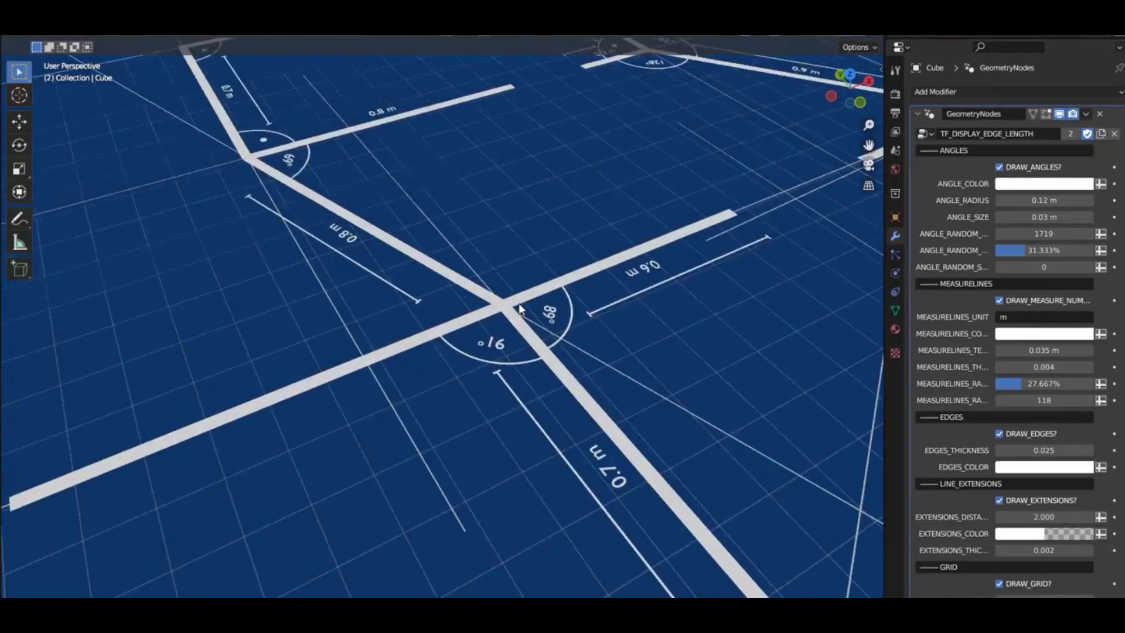
pyautogui.moveTo(519, 304); pyautogui.dragTo(433, 310, button='middle')
pyautogui.scroll(-5, 643, 356)
pyautogui.moveTo(643, 357); pyautogui.dragTo(469, 321, button='middle')
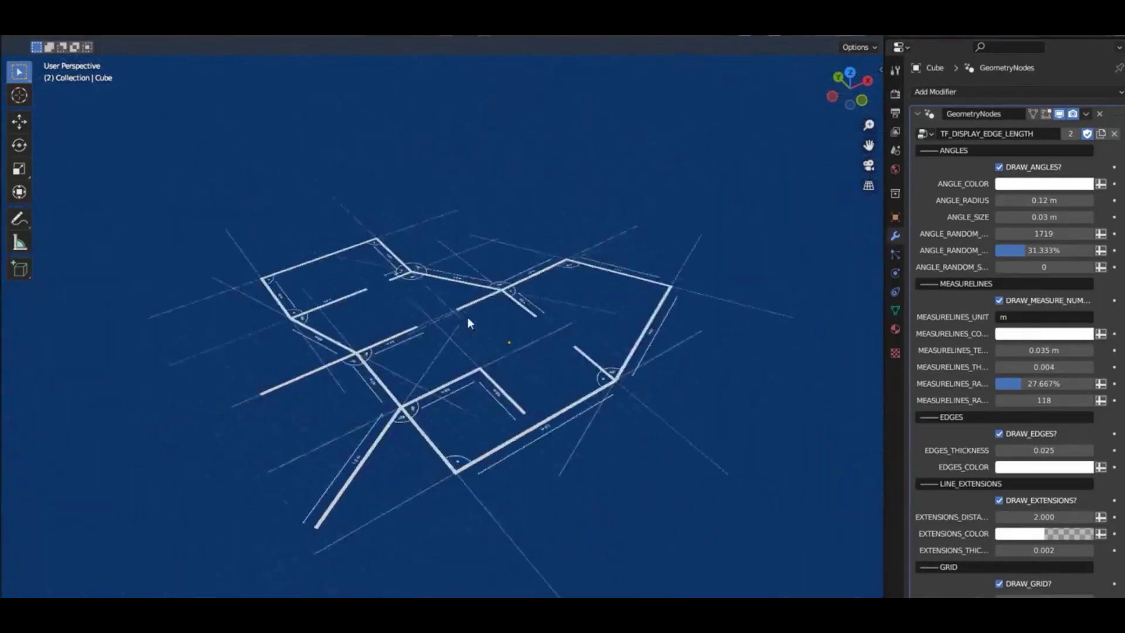
pyautogui.press('Tab')
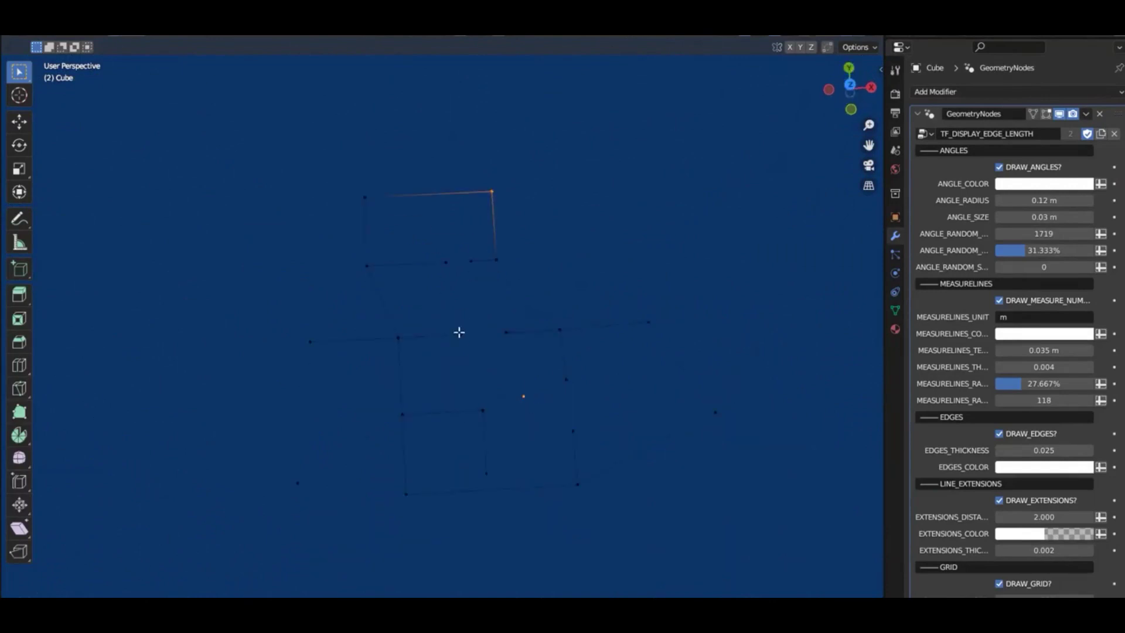
pyautogui.click(1045, 114)
pyautogui.press('KP_7')
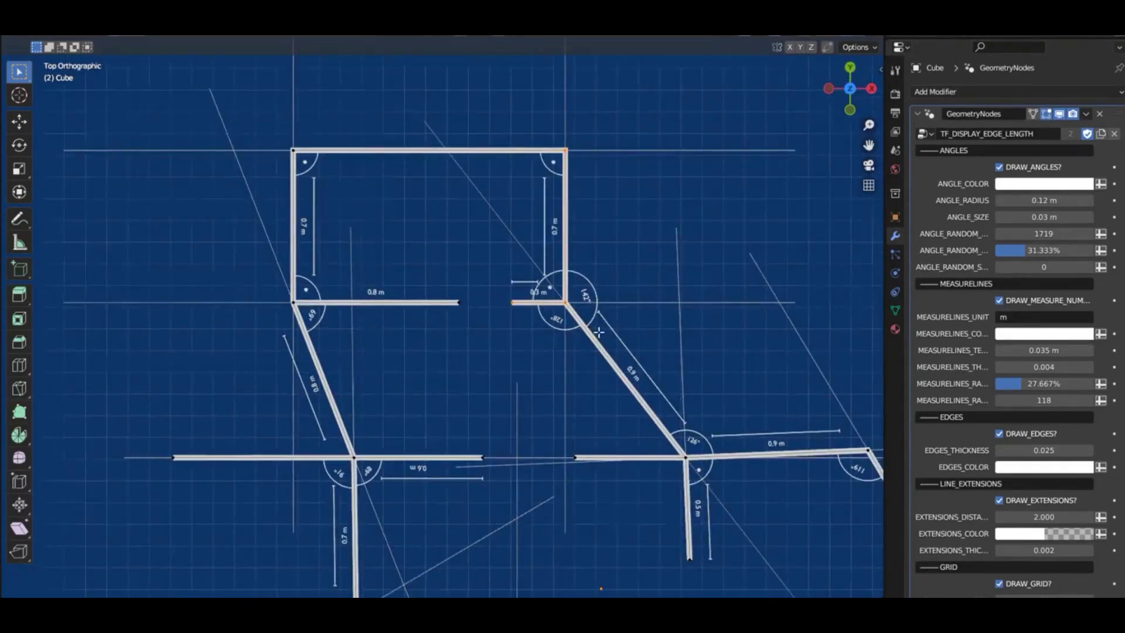
pyautogui.press('g')
pyautogui.click(579, 308)
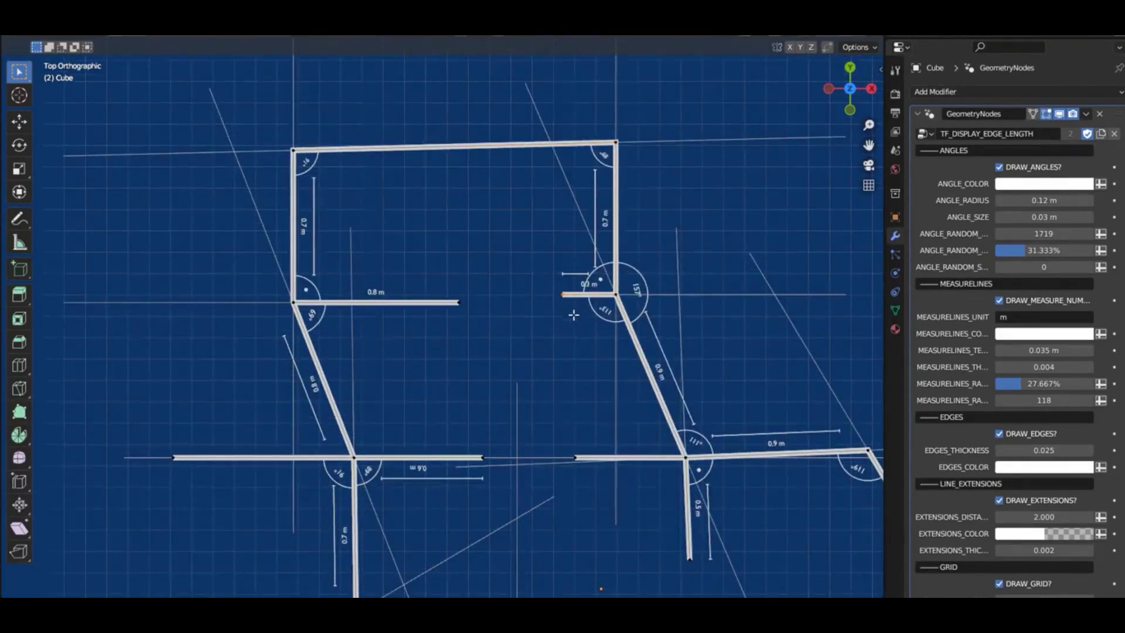
# Extrude the selected vertices into a new wall edge of the outline.
pyautogui.press('e')
pyautogui.click(381, 491)
pyautogui.scroll(-2, 382, 326)
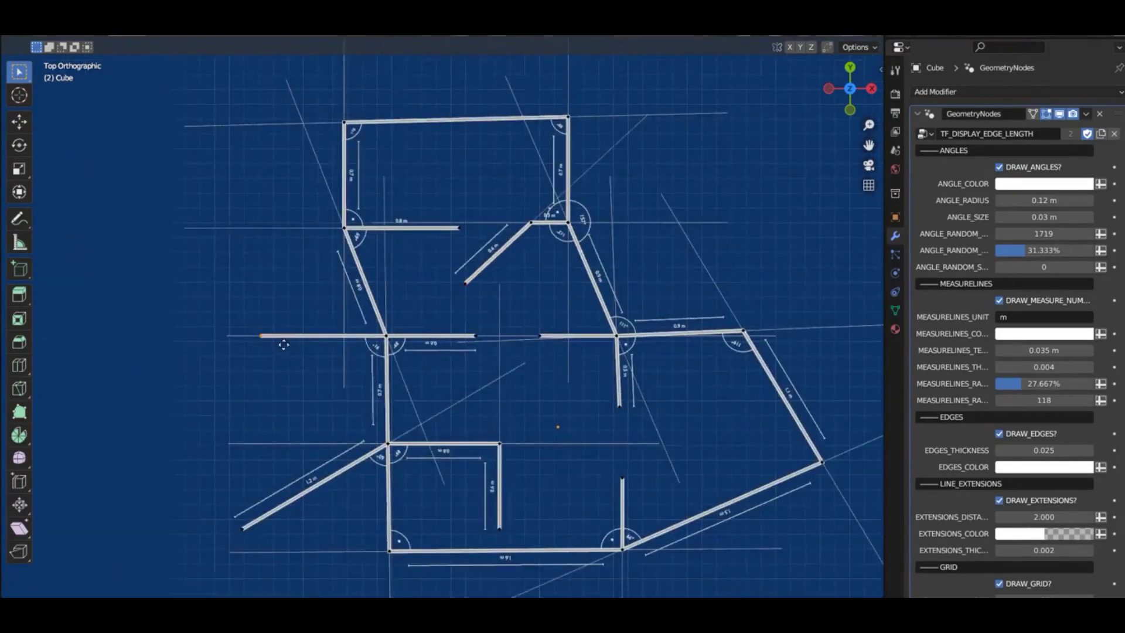
pyautogui.click(305, 270)
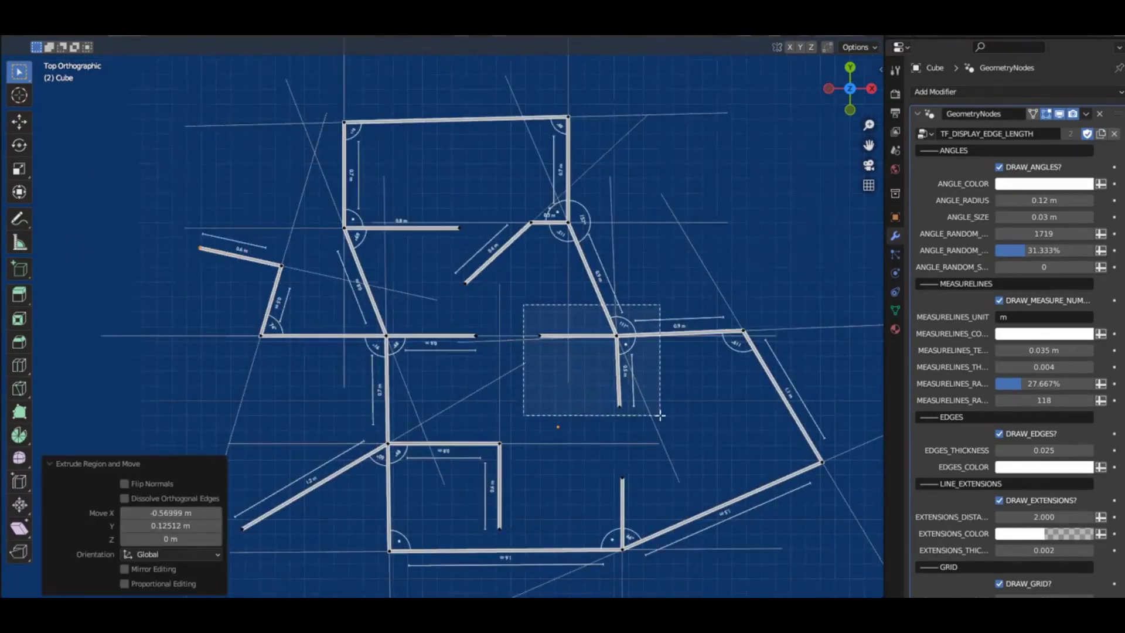
# Move the central junction vertices down-left, then view the plan in perspective.
pyautogui.moveTo(660, 415); pyautogui.dragTo(660, 416)
pyautogui.press('g')
pyautogui.click(648, 447)
pyautogui.moveTo(648, 447); pyautogui.dragTo(620, 276, button='middle')
pyautogui.scroll(3, 547, 322)
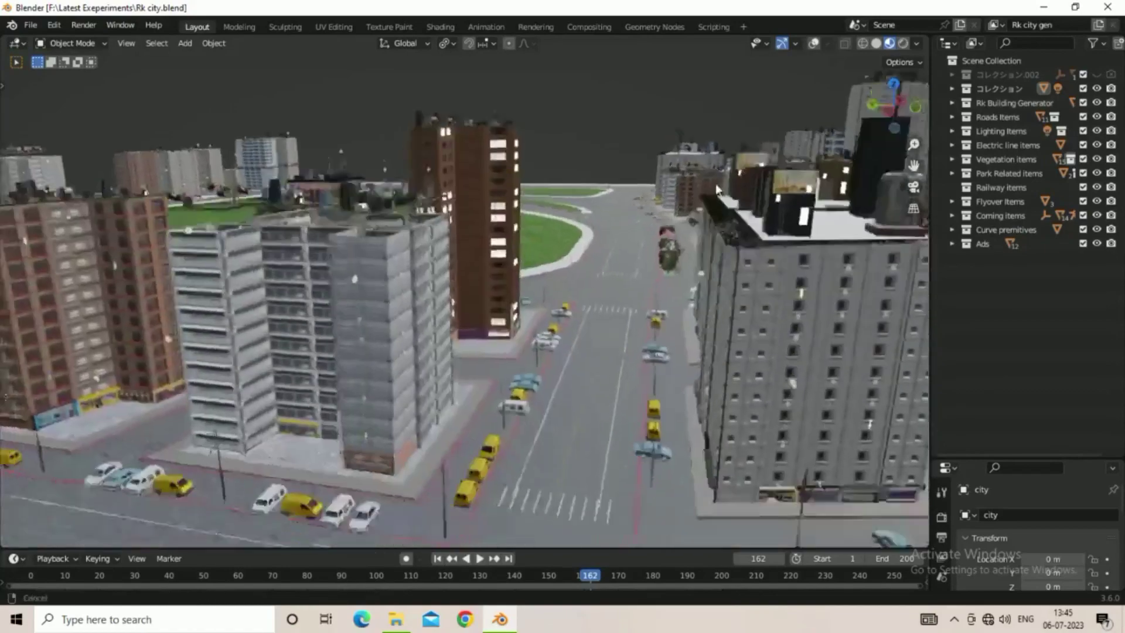
# Fly down to street level and swing the view along the road toward the parked cars.
pyautogui.moveTo(739, 146); pyautogui.dragTo(763, 125, button='middle')
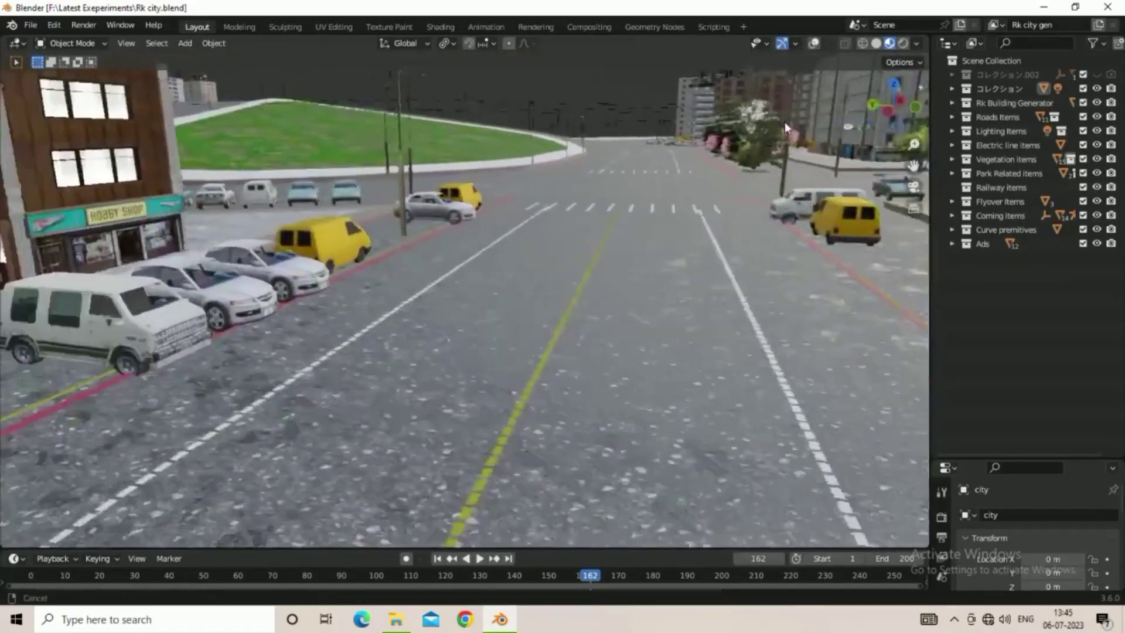
pyautogui.moveTo(785, 121); pyautogui.dragTo(445, 452, button='middle')
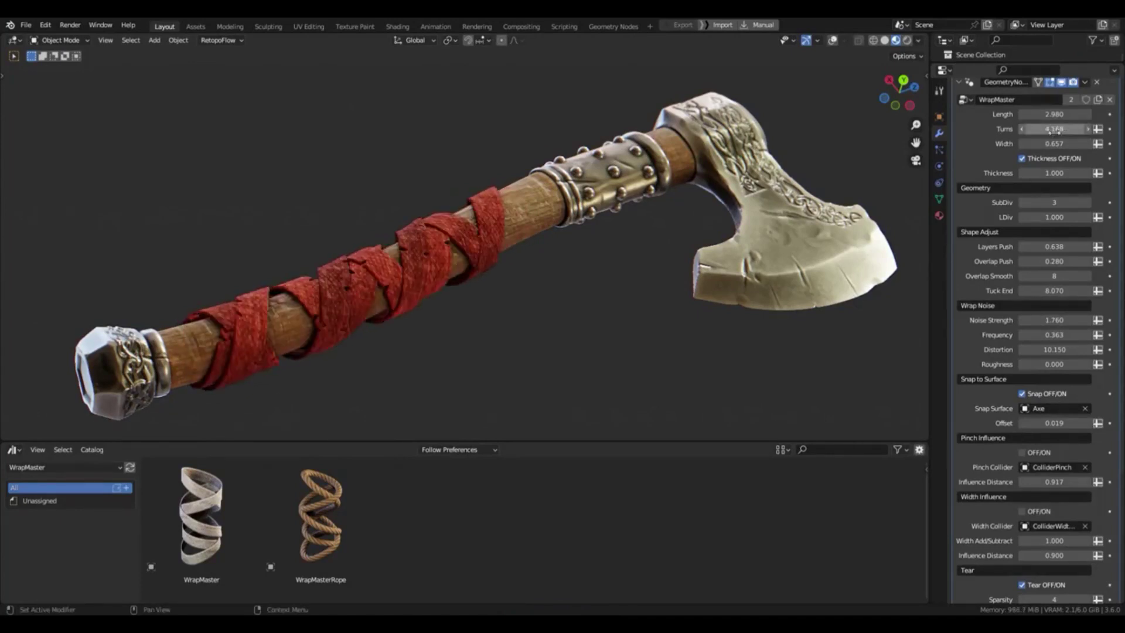
# Switch the axe to solid shading with random colours to inspect the red handle wrap.
pyautogui.click(574, 297)
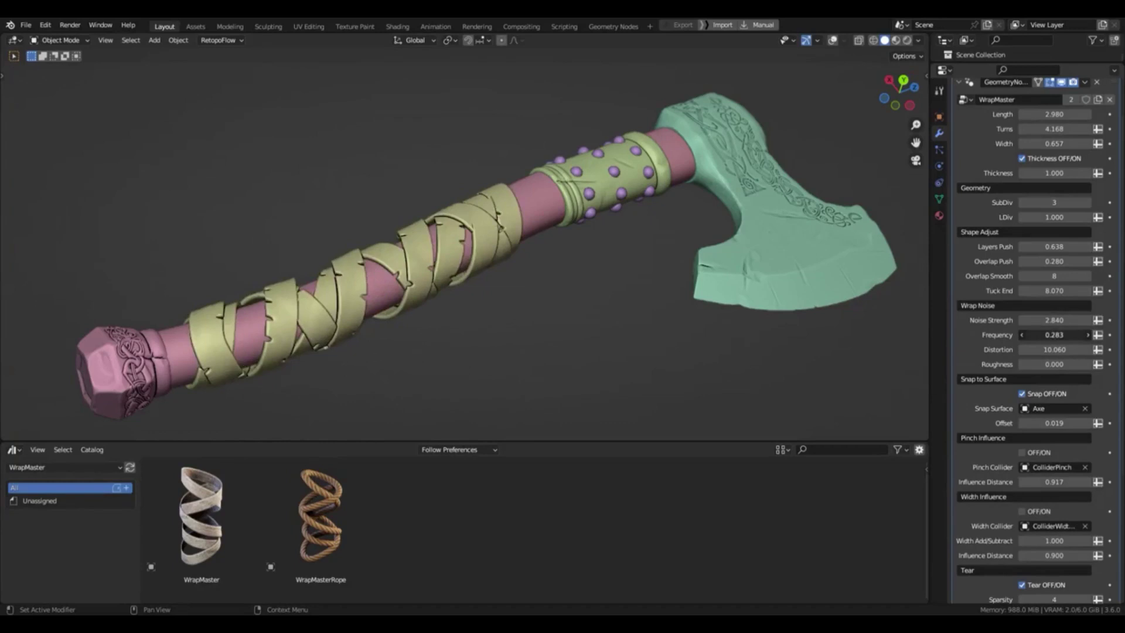
pyautogui.scroll(3, 268, 246)
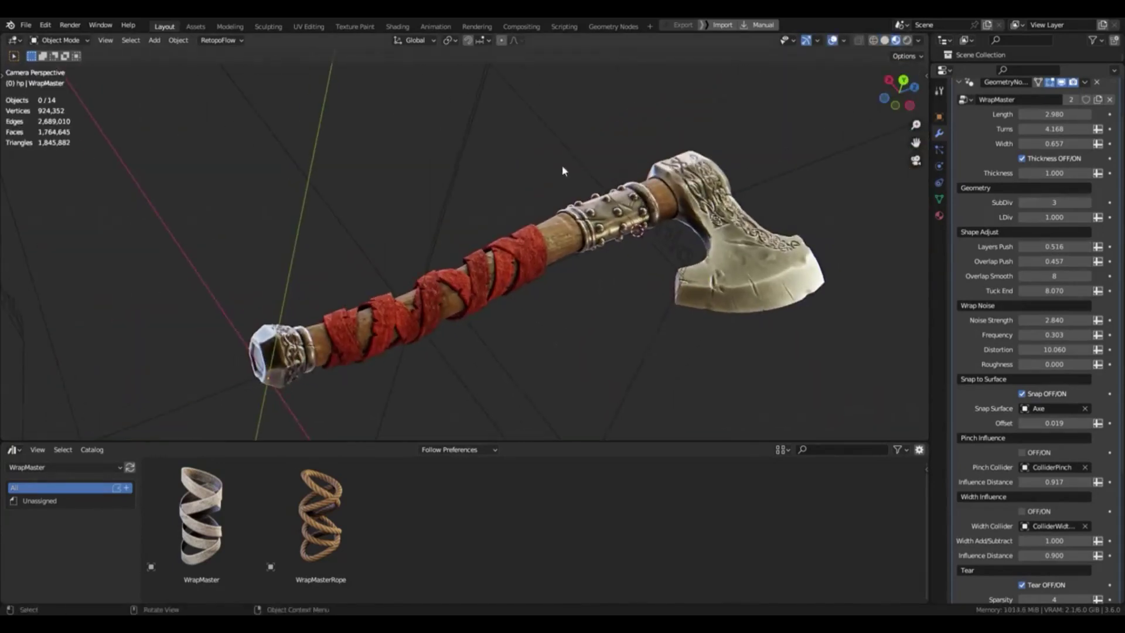
# Move the pinch collider plane along the axe handle and hide the viewport overlays.
pyautogui.press('g')
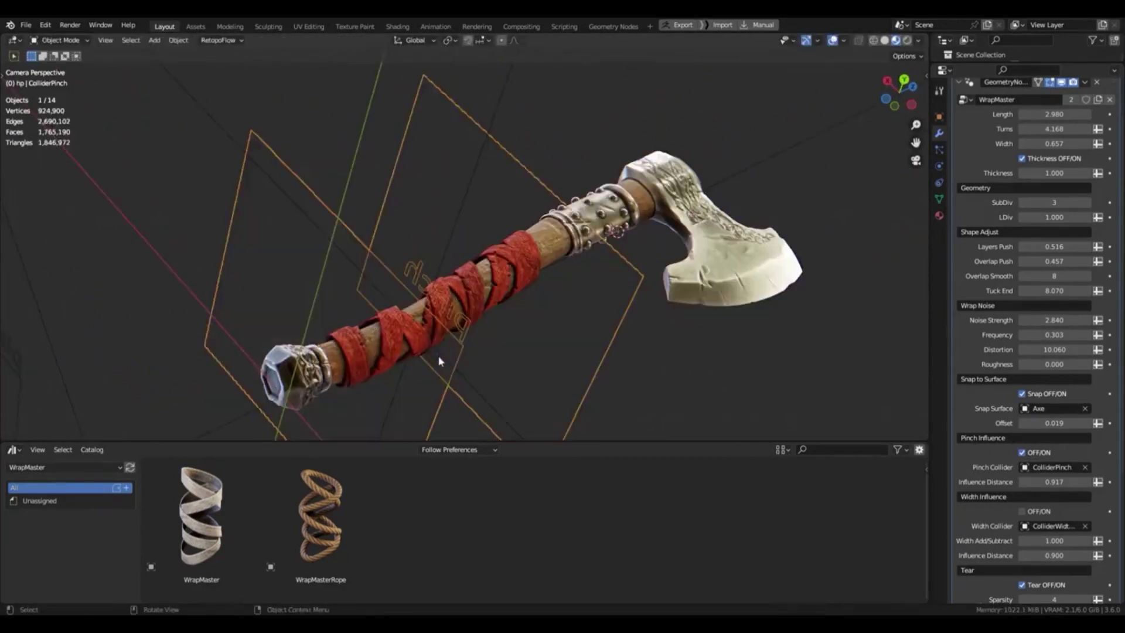
pyautogui.hotkey('shift', 'alt', 'z')
pyautogui.moveTo(477, 361); pyautogui.dragTo(526, 316, button='middle')
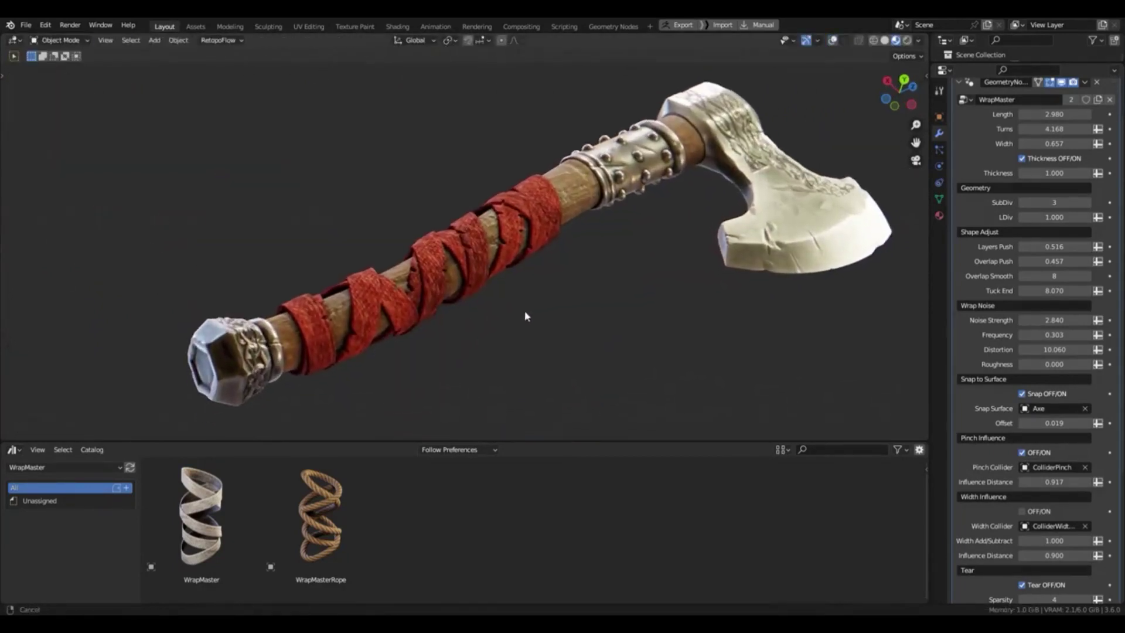
# Lower the pinch influence distance to 0.948, then pull the view back to show the axe head.
pyautogui.moveTo(1054, 481); pyautogui.dragTo(1038, 480)
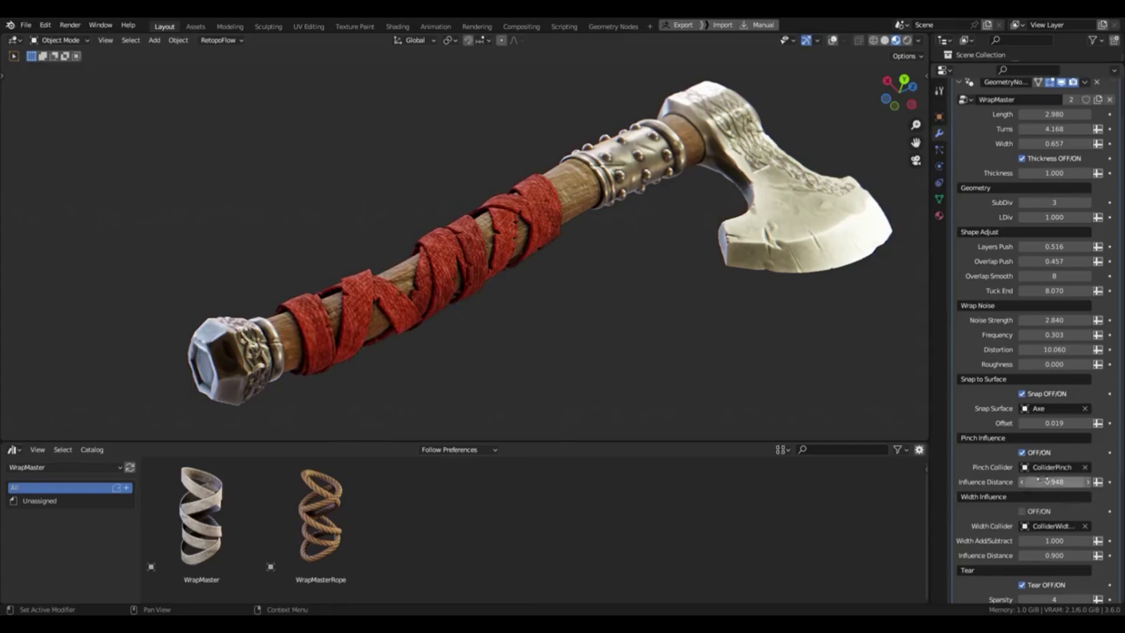
pyautogui.moveTo(410, 346); pyautogui.dragTo(914, 375, button='middle')
pyautogui.scroll(-3, 1049, 422)
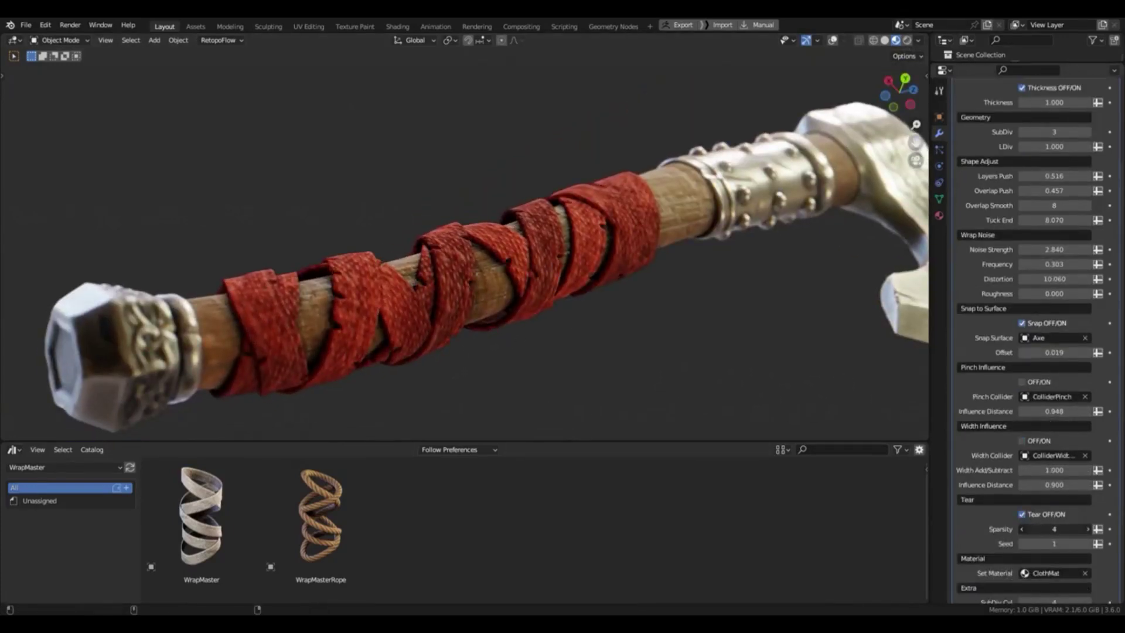
pyautogui.scroll(-2, 584, 284)
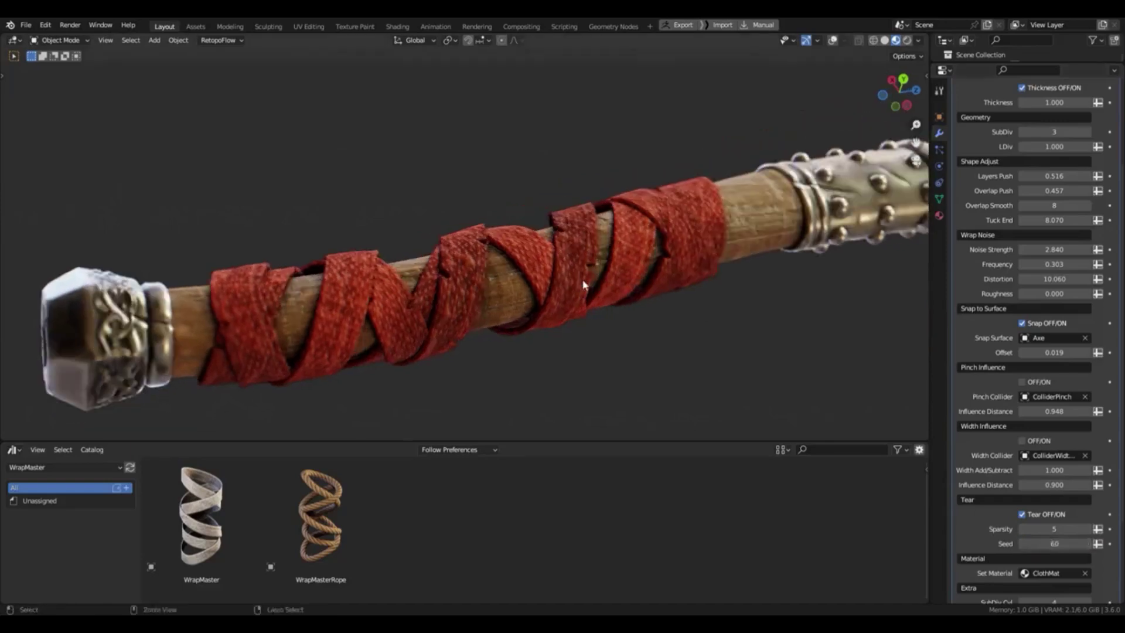
pyautogui.moveTo(585, 283); pyautogui.dragTo(633, 329, button='middle')
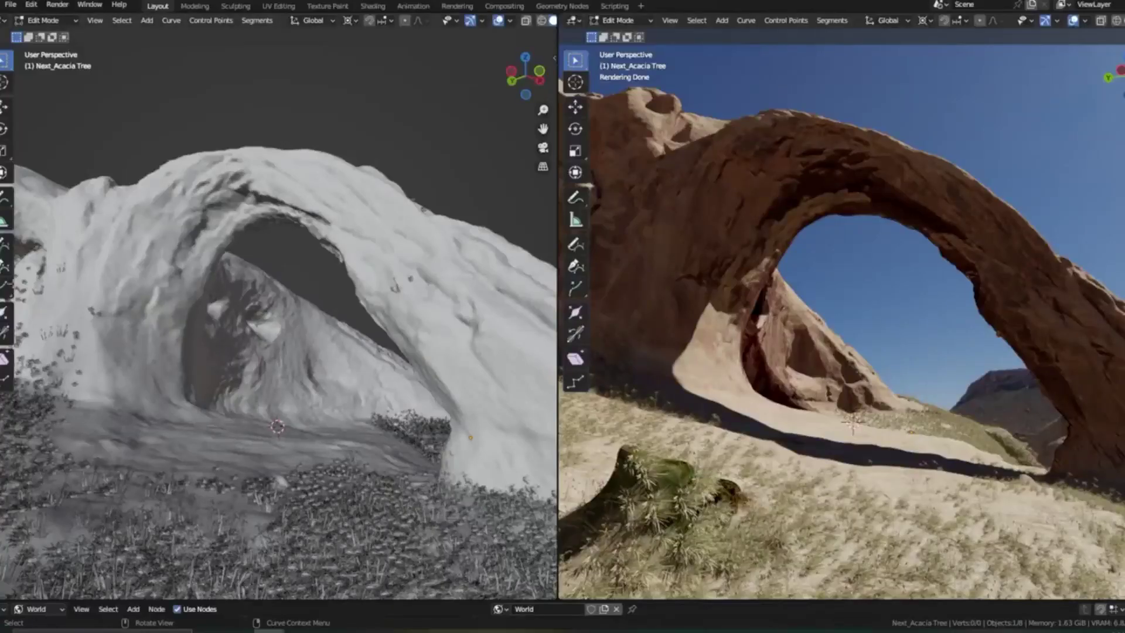
# Draw a curve under the rock arch to grow a tree and check it in the rendered view.
pyautogui.moveTo(296, 452); pyautogui.dragTo(310, 463, button='middle')
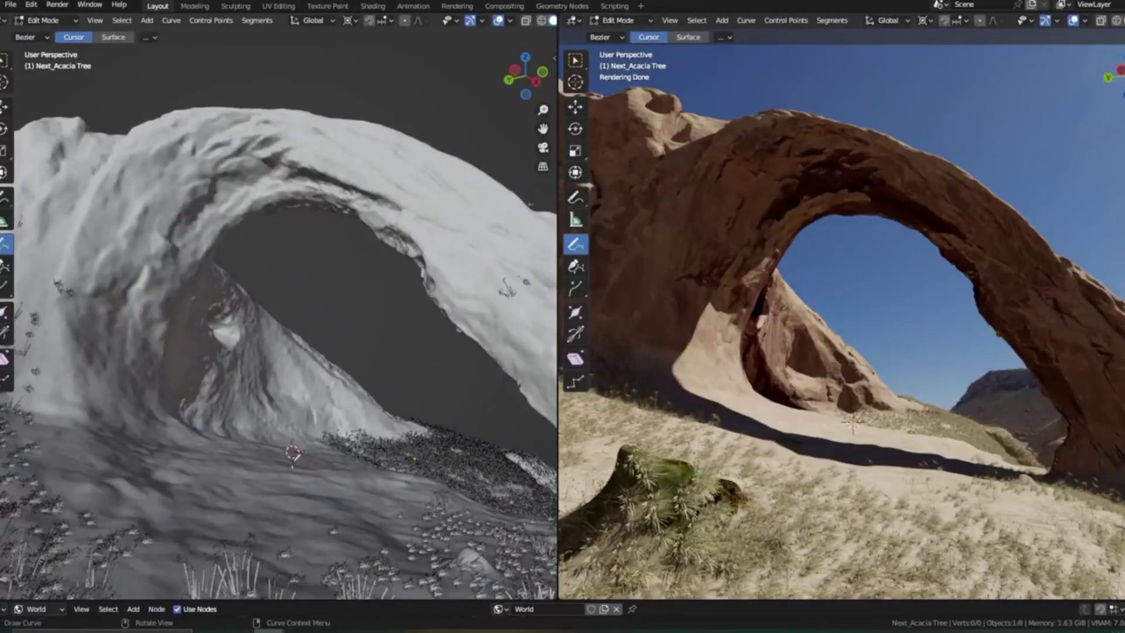
pyautogui.moveTo(314, 352); pyautogui.dragTo(314, 351)
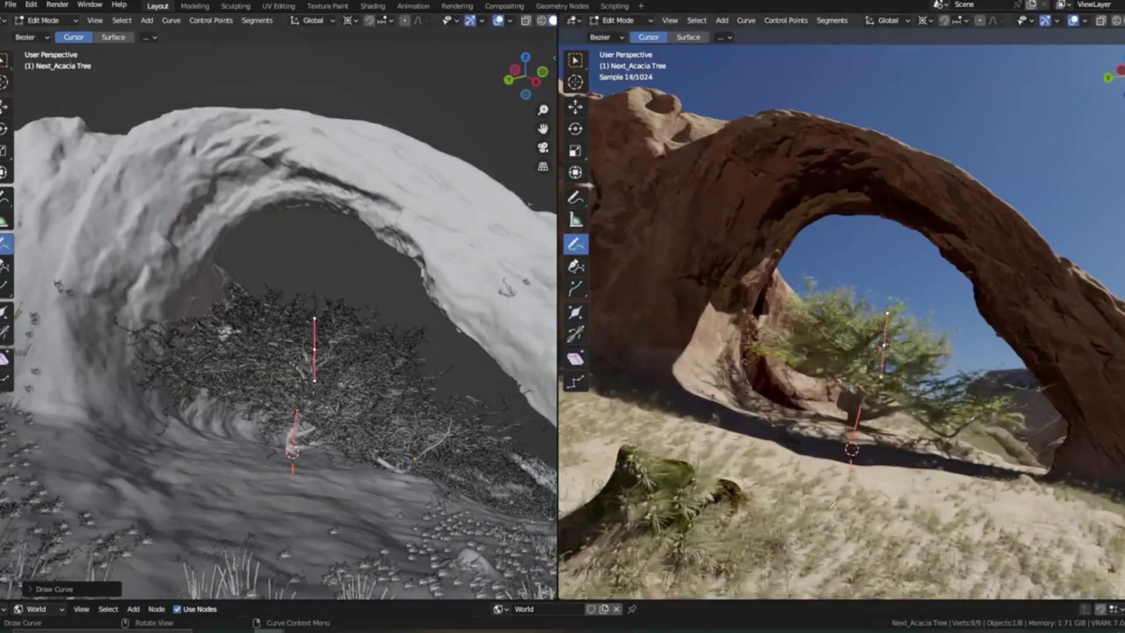
pyautogui.scroll(8, 832, 503)
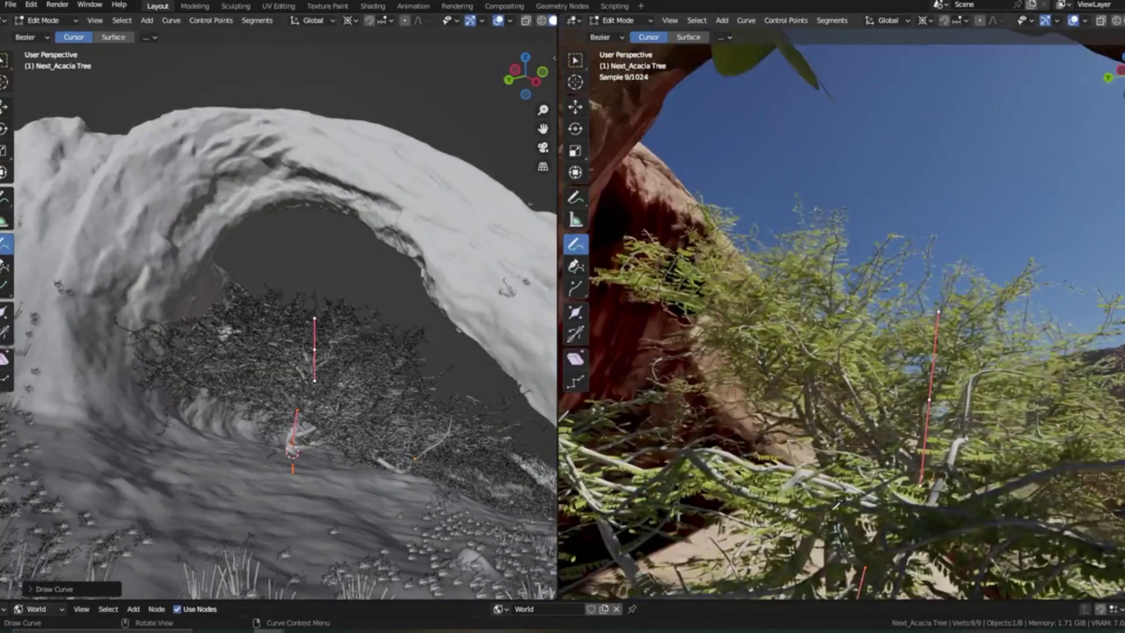
pyautogui.moveTo(835, 504)
pyautogui.mouseDown(button='middle')
pyautogui.moveTo(809, 477)
pyautogui.moveTo(816, 495)
pyautogui.mouseUp(button='middle')
# Delete and redraw the curve to regrow the acacia tree, then return to Object Mode and deselect.
pyautogui.click(294, 467)
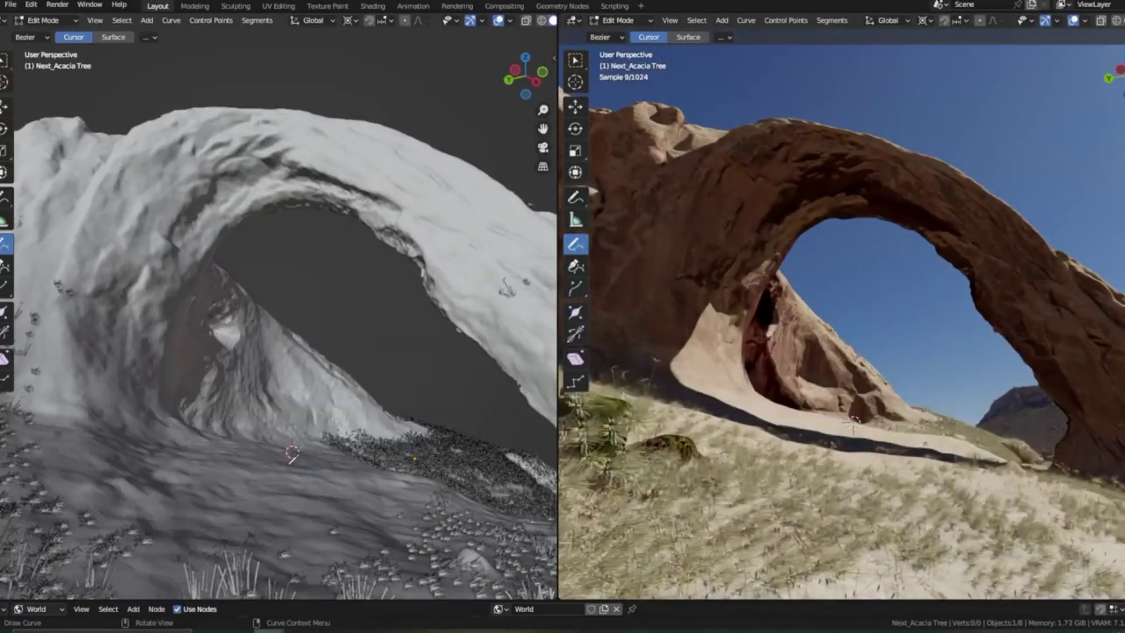
pyautogui.moveTo(274, 324); pyautogui.dragTo(274, 324)
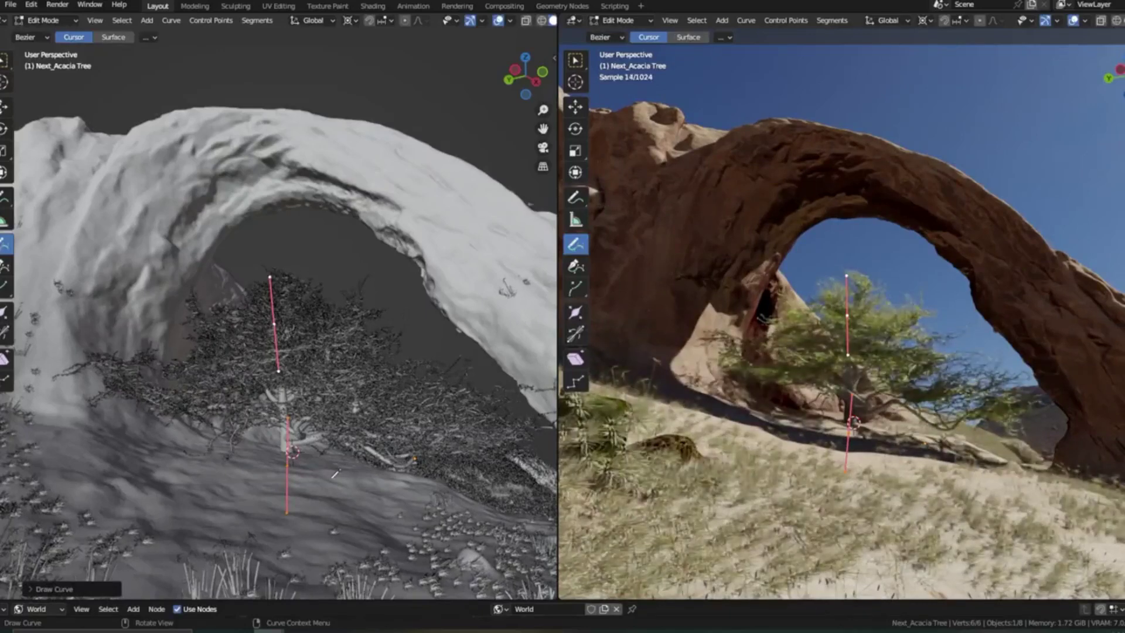
pyautogui.press('Tab')
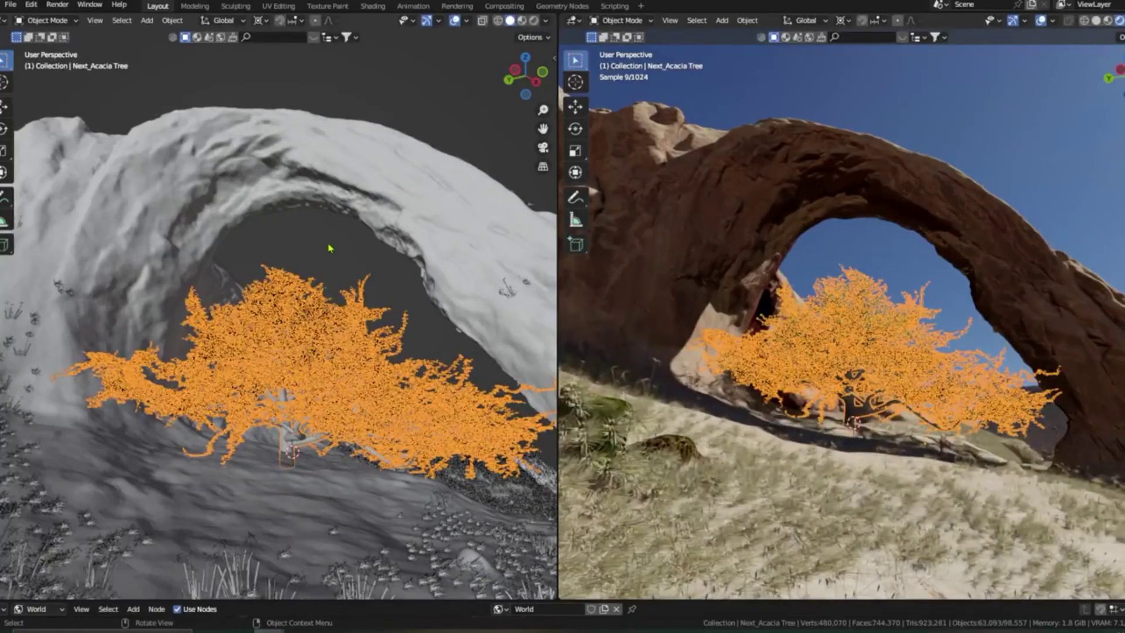
pyautogui.click(329, 249)
# Zoom in on the ripple simulation's wireframe liquid plane.
pyautogui.scroll(8, 810, 386)
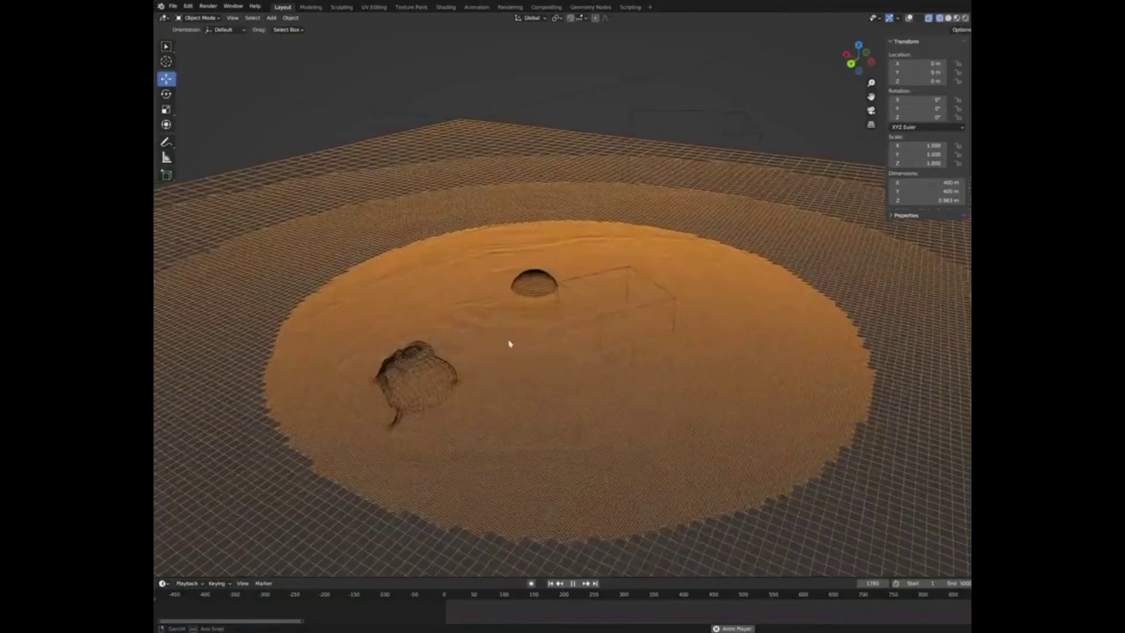
# Pull back to frame the whole liquid plane and switch it to Solid shading.
pyautogui.moveTo(509, 343)
pyautogui.mouseDown(button='middle')
pyautogui.moveTo(557, 359)
pyautogui.moveTo(603, 339)
pyautogui.mouseUp(button='middle')
pyautogui.scroll(-5, 558, 359)
pyautogui.scroll(6, 603, 376)
pyautogui.click(949, 19)
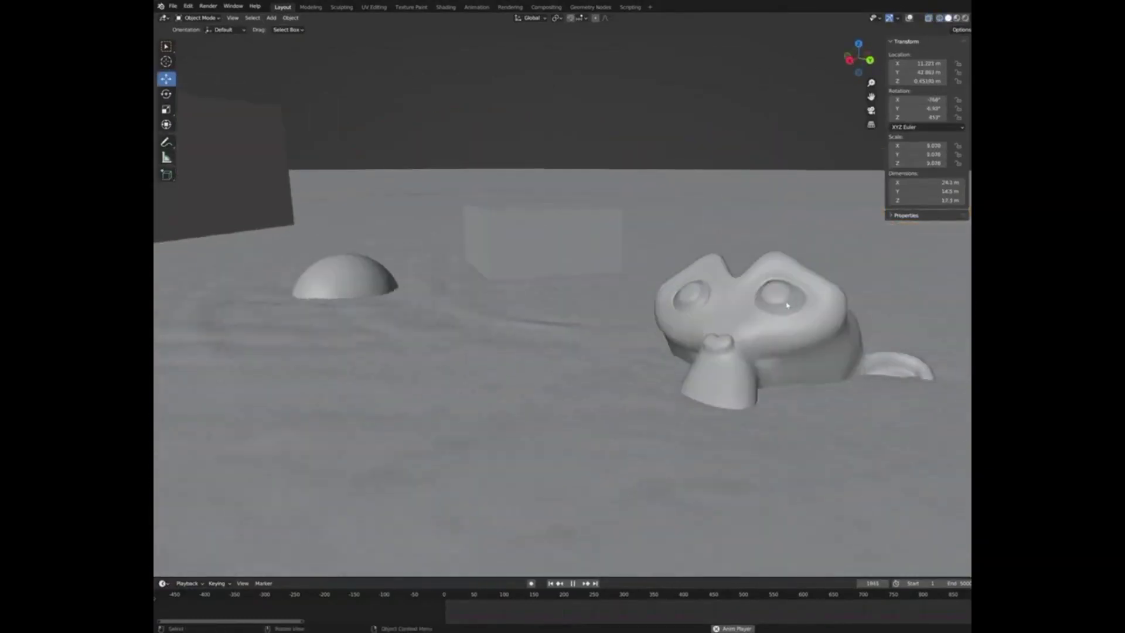
# Move a floating object to a new spot in the liquid so it sends out ripples.
pyautogui.moveTo(636, 342); pyautogui.dragTo(550, 273, button='middle')
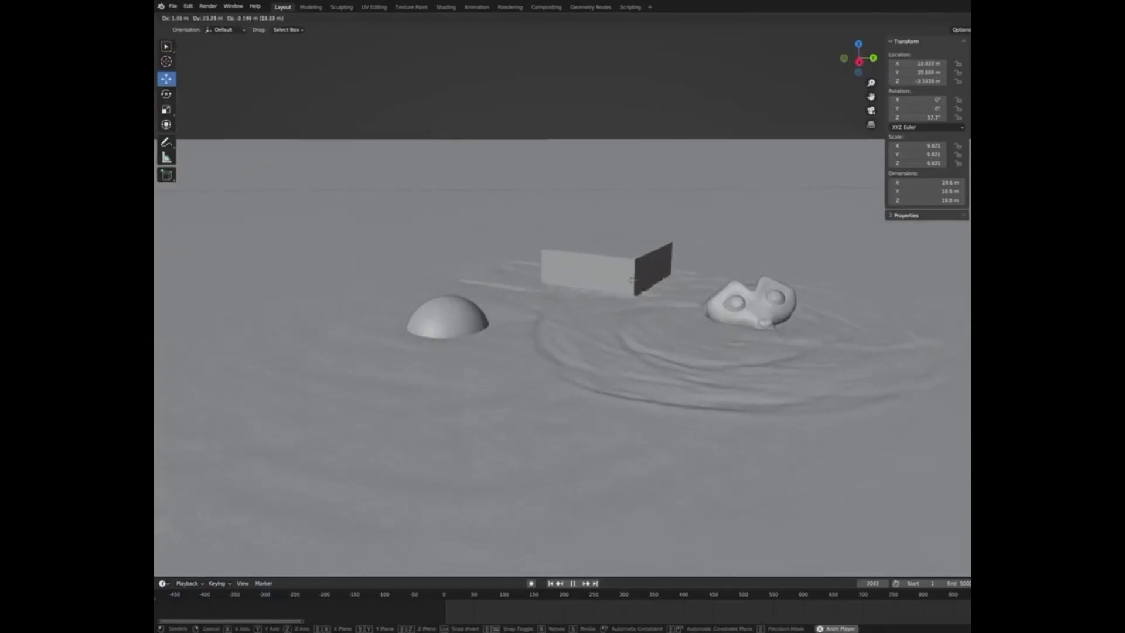
pyautogui.click(633, 280)
pyautogui.moveTo(632, 280); pyautogui.dragTo(577, 299, button='middle')
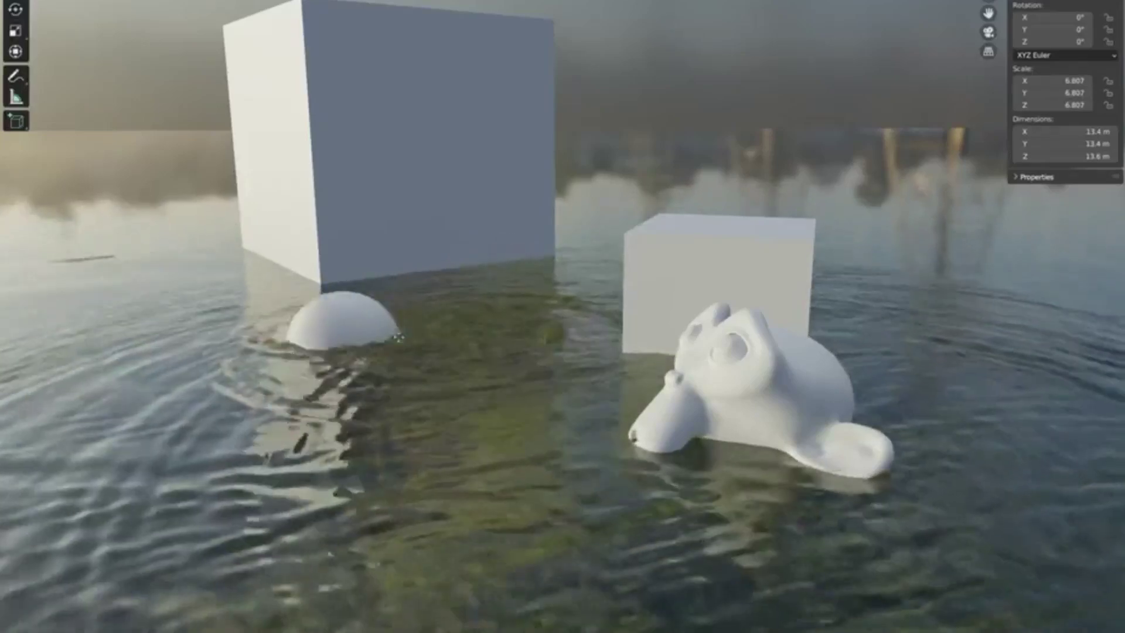
# Move the tall cube through the rendered water beside the sphere to stir up ripples.
pyautogui.scroll(2, 469, 310)
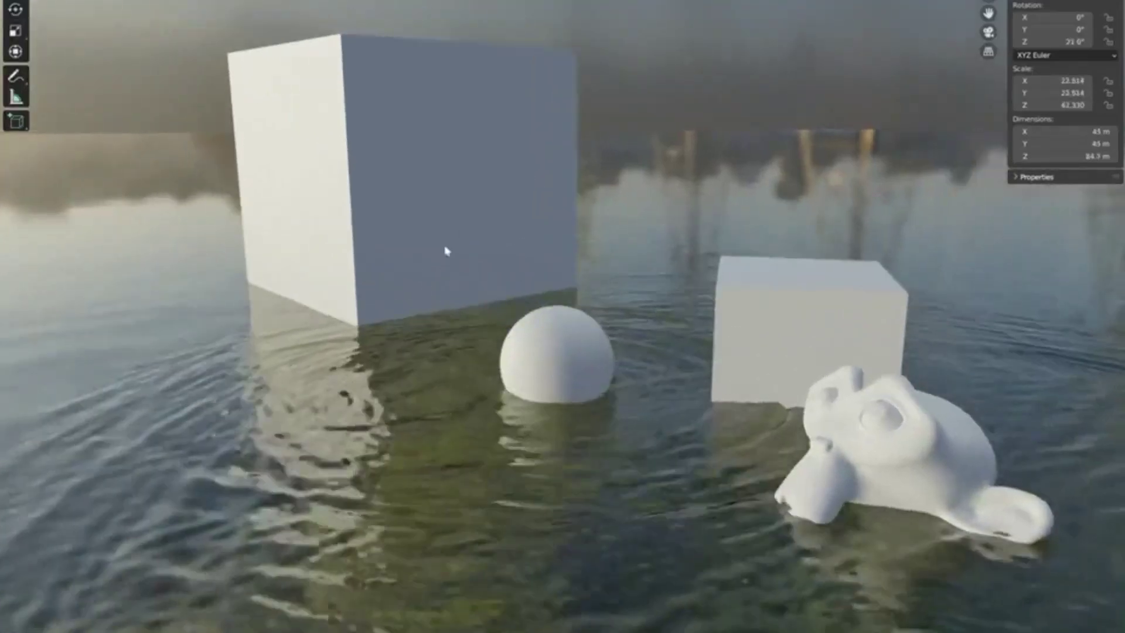
pyautogui.press('g')
pyautogui.scroll(-3, 501, 338)
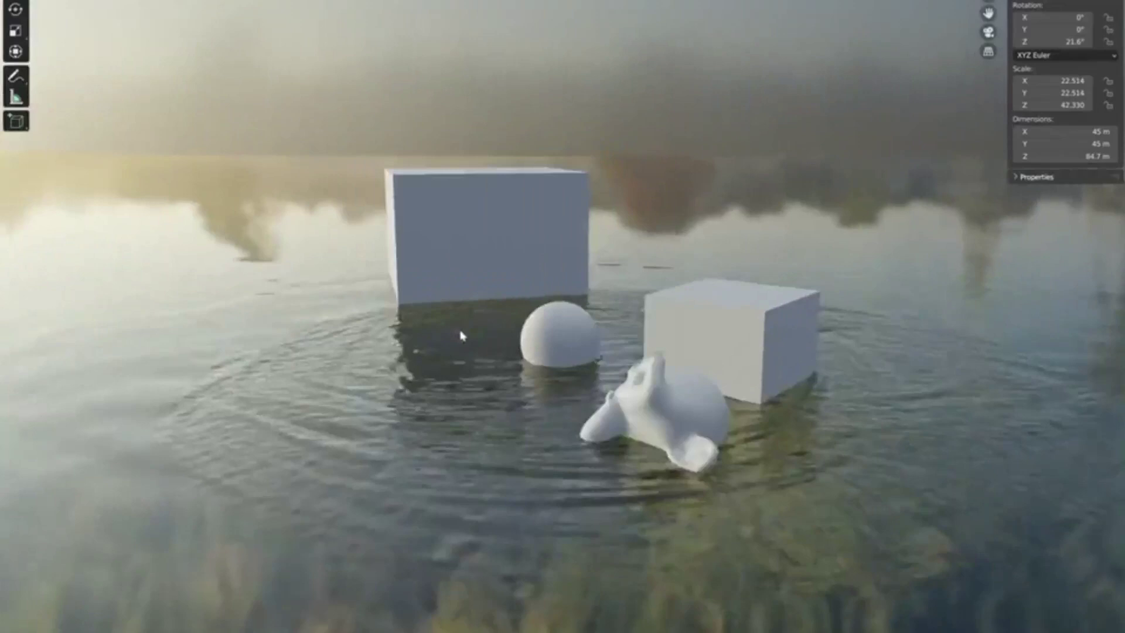
pyautogui.press('g')
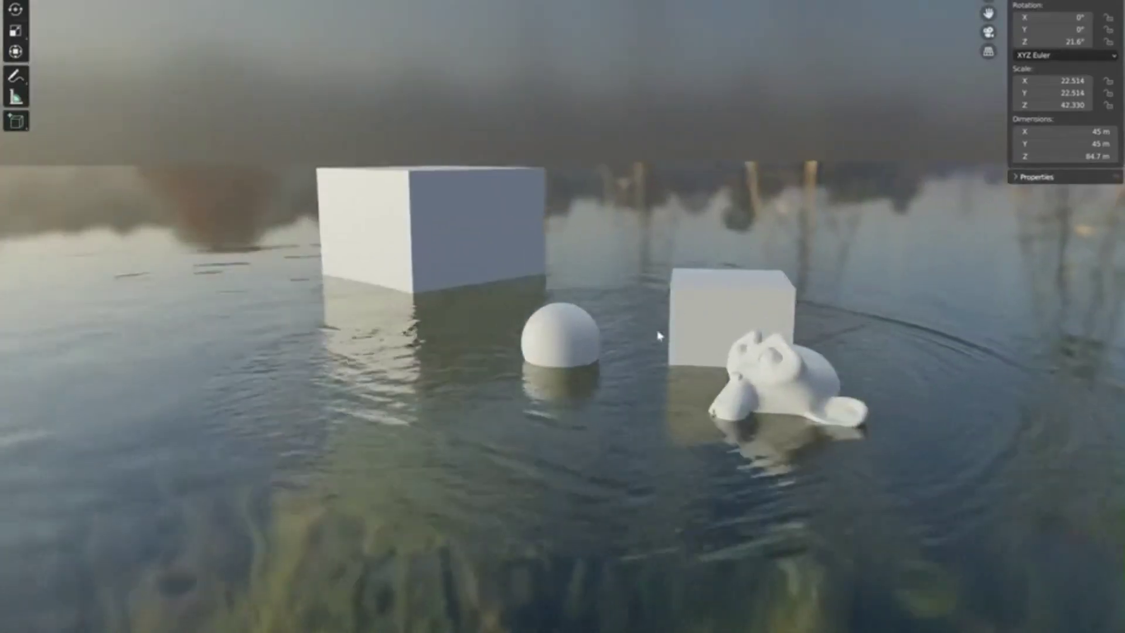
pyautogui.keyDown('shift'); pyautogui.moveTo(658, 335); pyautogui.dragTo(660, 304, button='middle'); pyautogui.keyUp('shift')
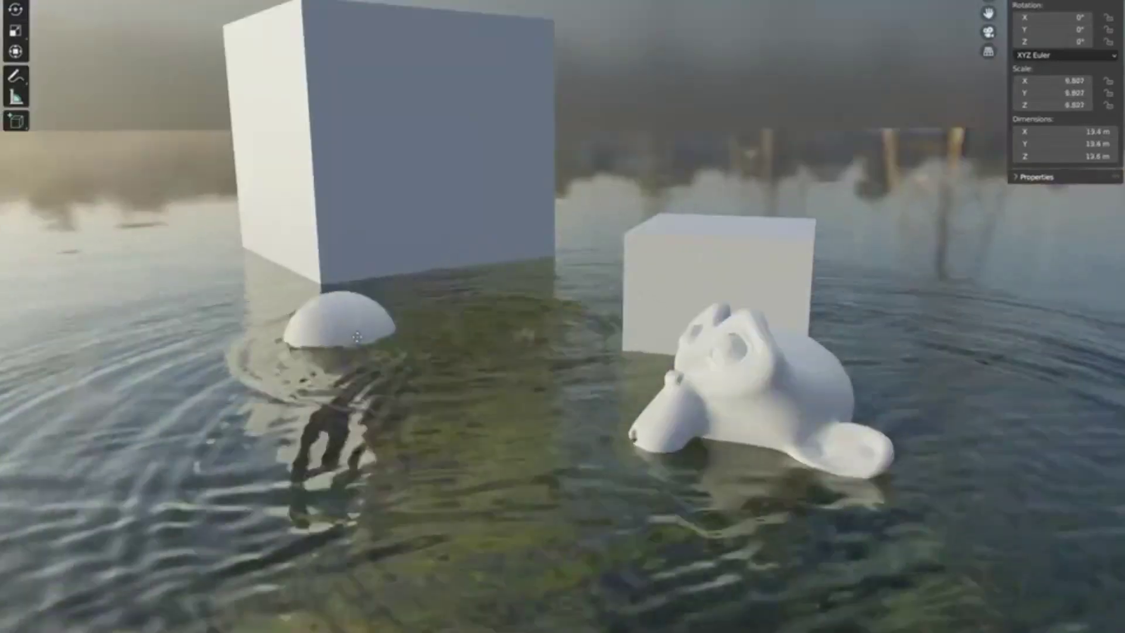
pyautogui.keyDown('shift'); pyautogui.moveTo(175, 305); pyautogui.dragTo(327, 312, button='middle'); pyautogui.keyUp('shift')
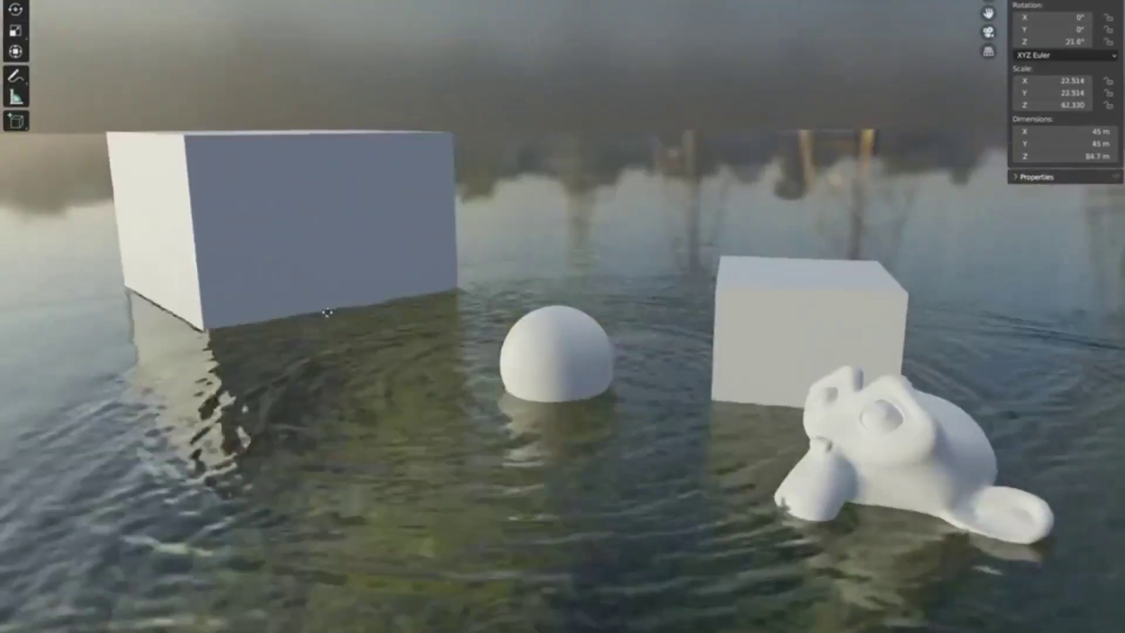